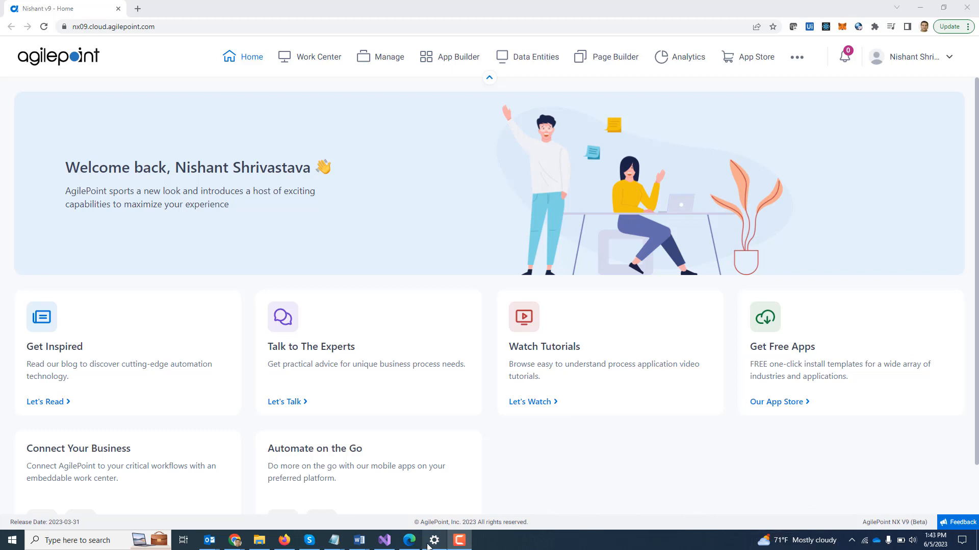
- Switch to Visual Studio and review the PredictScore function code and the PredictScoreInput model class
{"action": "left_click", "coordinate": [385, 541]}
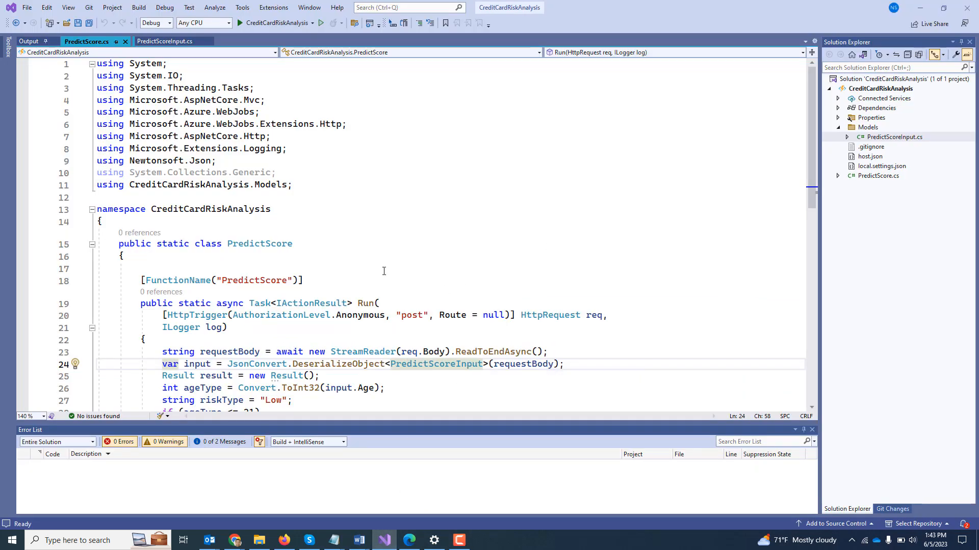
{"action": "scroll", "coordinate": [377, 265], "scroll_direction": "down", "scroll_amount": 2}
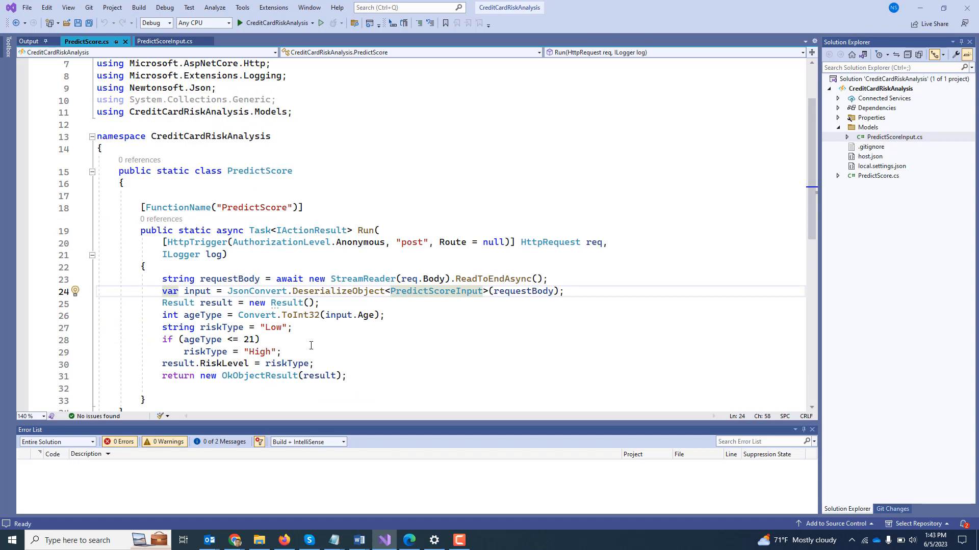
{"action": "mouse_move", "coordinate": [418, 296]}
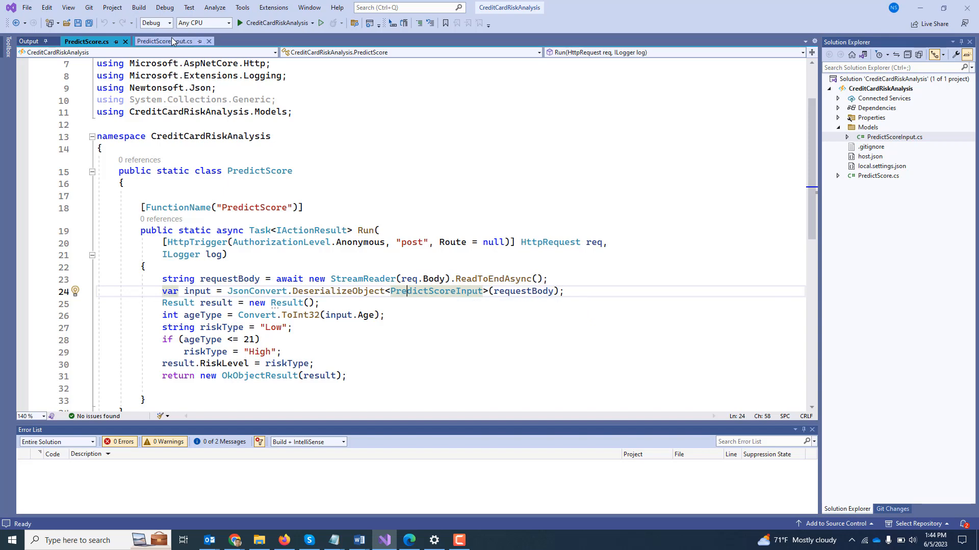
{"action": "left_click", "coordinate": [198, 42]}
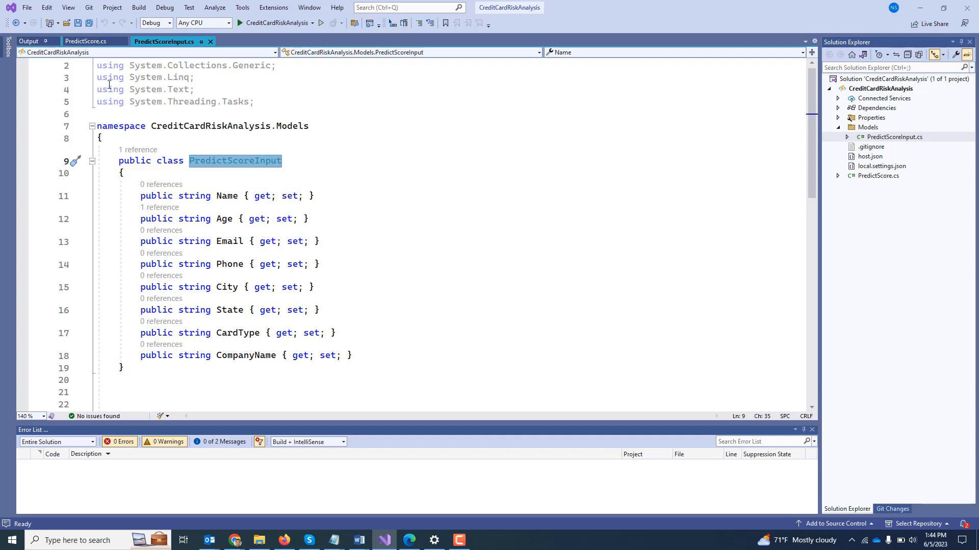
{"action": "left_click", "coordinate": [86, 42]}
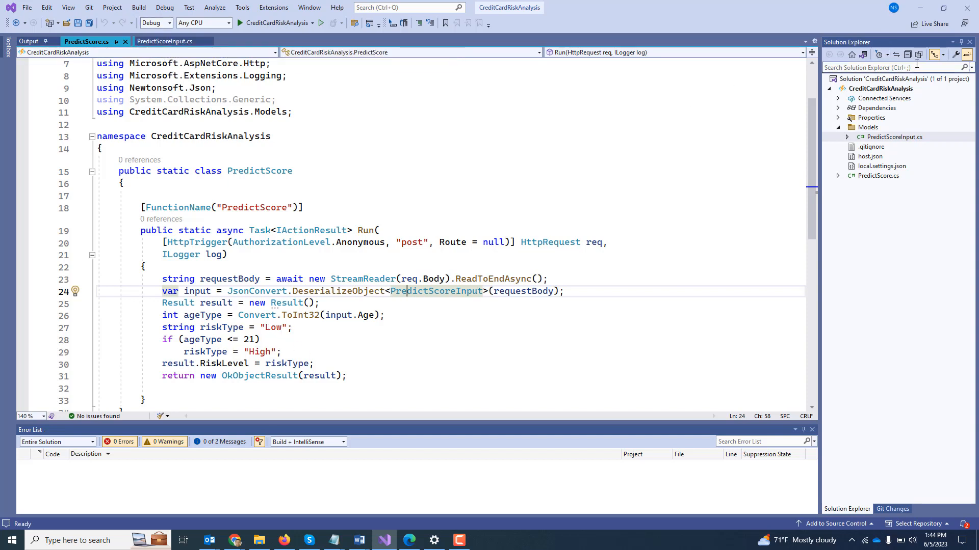
- Open the publish settings of the CreditCardRiskAnalysis project
{"action": "left_click", "coordinate": [881, 91]}
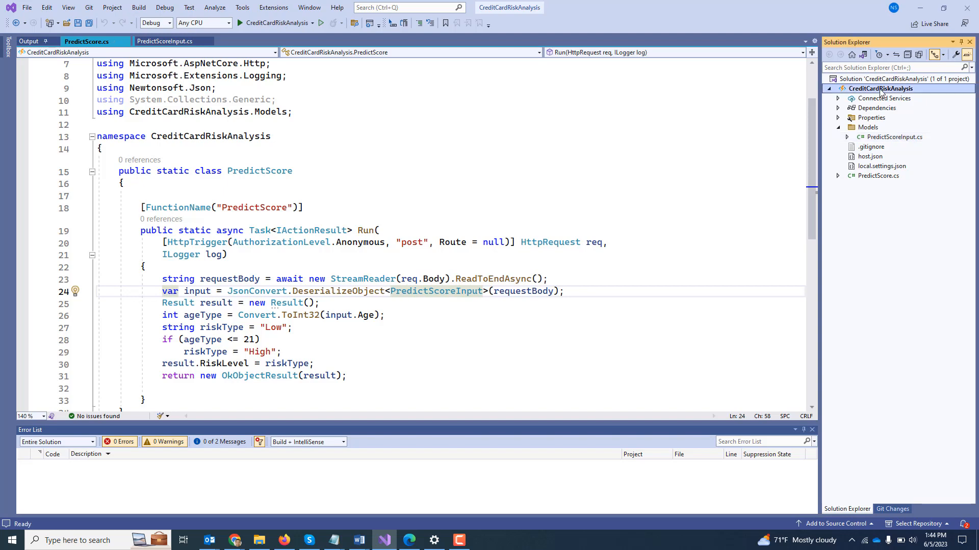
{"action": "right_click", "coordinate": [880, 90]}
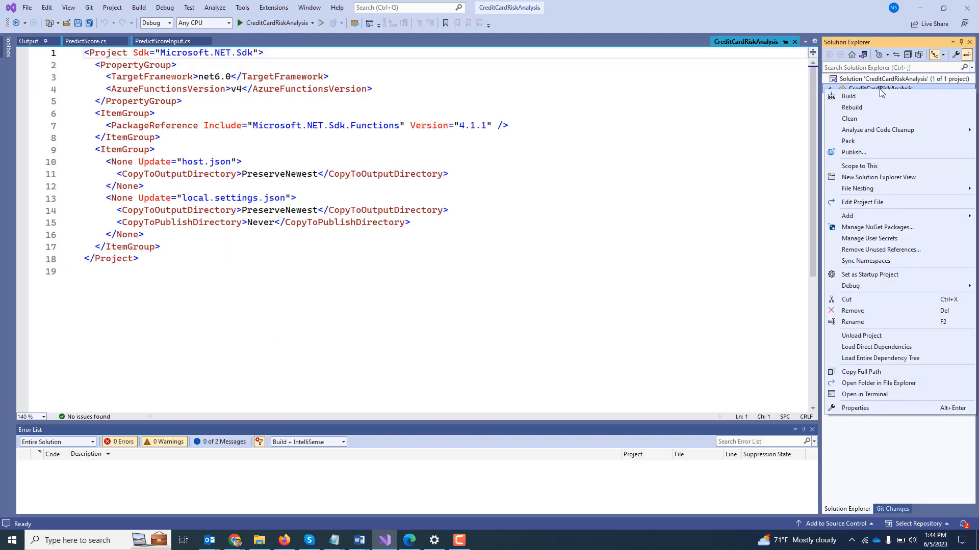
{"action": "left_click", "coordinate": [854, 152]}
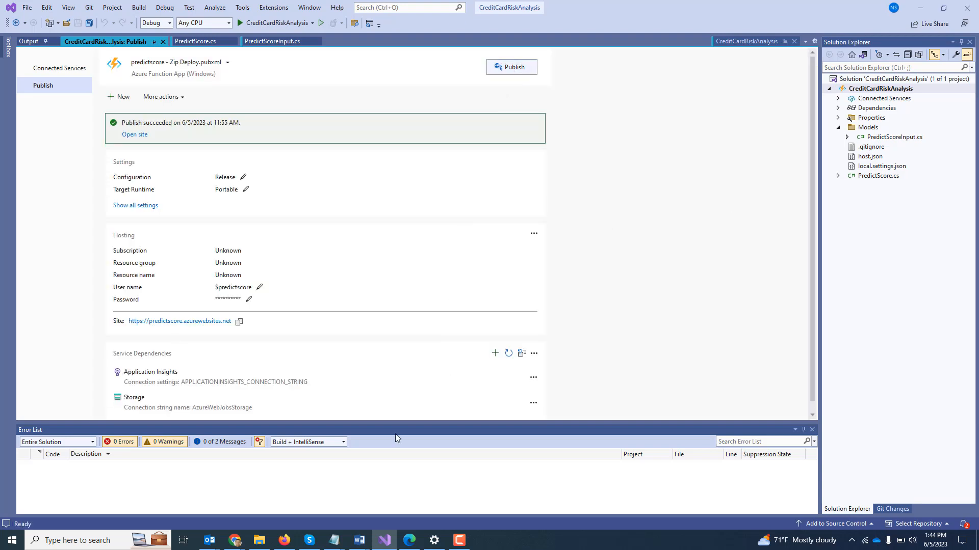
- Switch to the Azure portal in Chrome and open the predictscore function app
{"action": "left_click", "coordinate": [234, 541]}
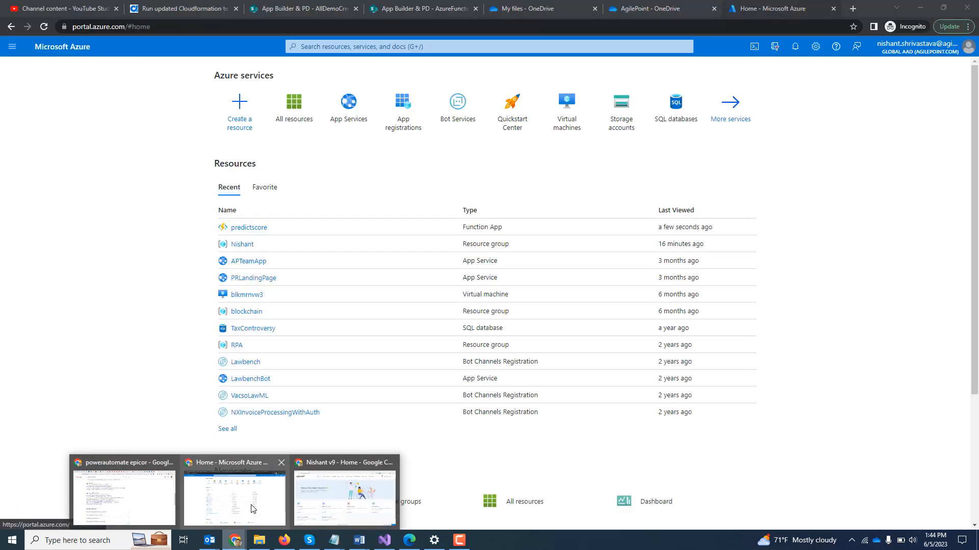
{"action": "left_click", "coordinate": [252, 508]}
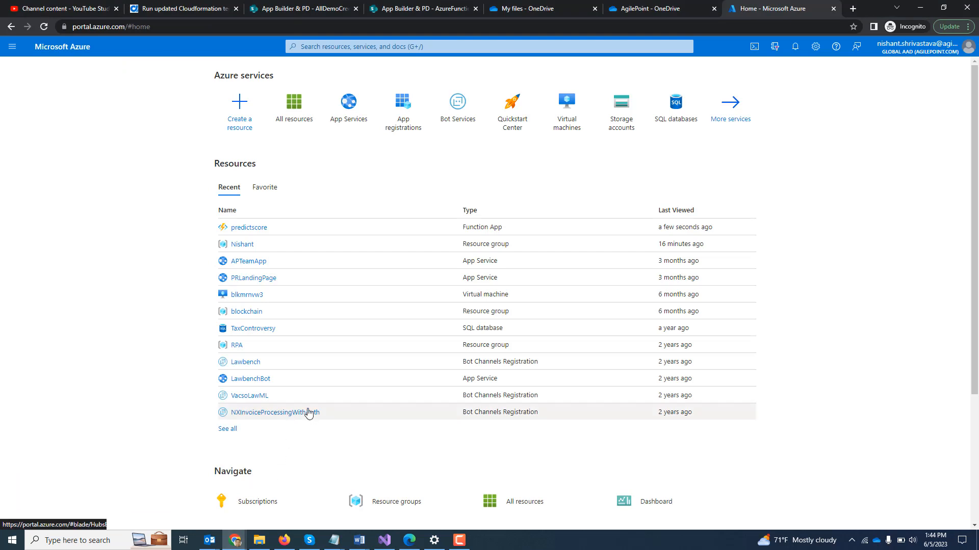
{"action": "left_click", "coordinate": [250, 231]}
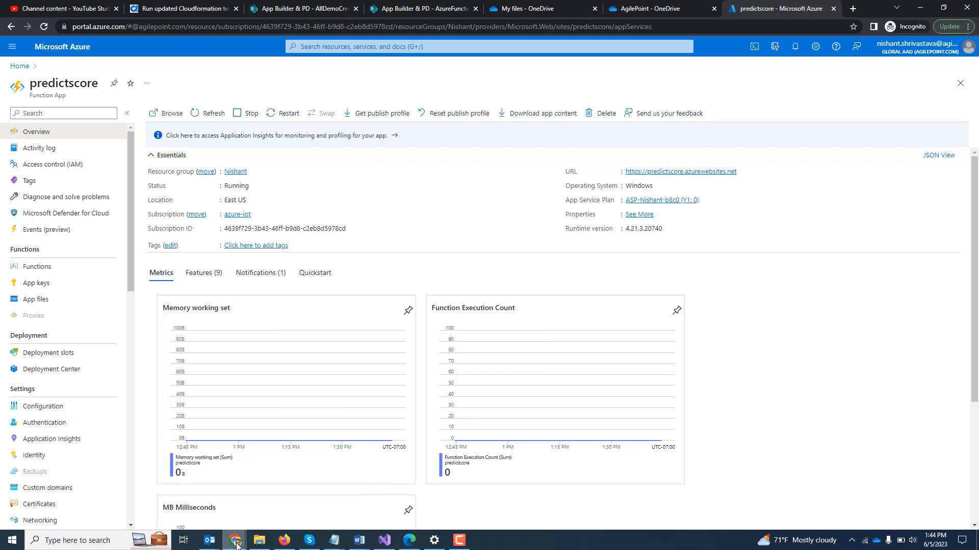
- Switch to AgilePoint and open the Global Access Tokens management page
{"action": "left_click", "coordinate": [345, 511]}
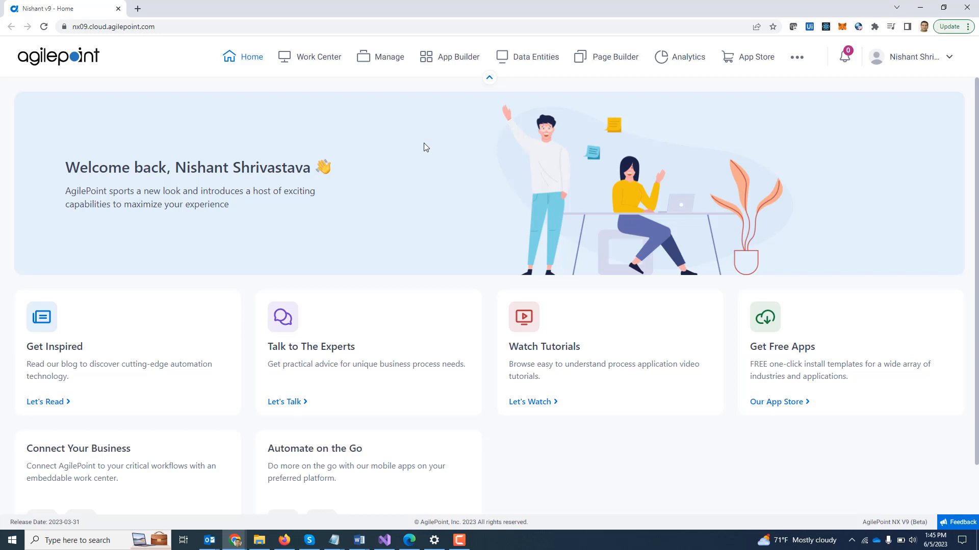
{"action": "left_click", "coordinate": [387, 61]}
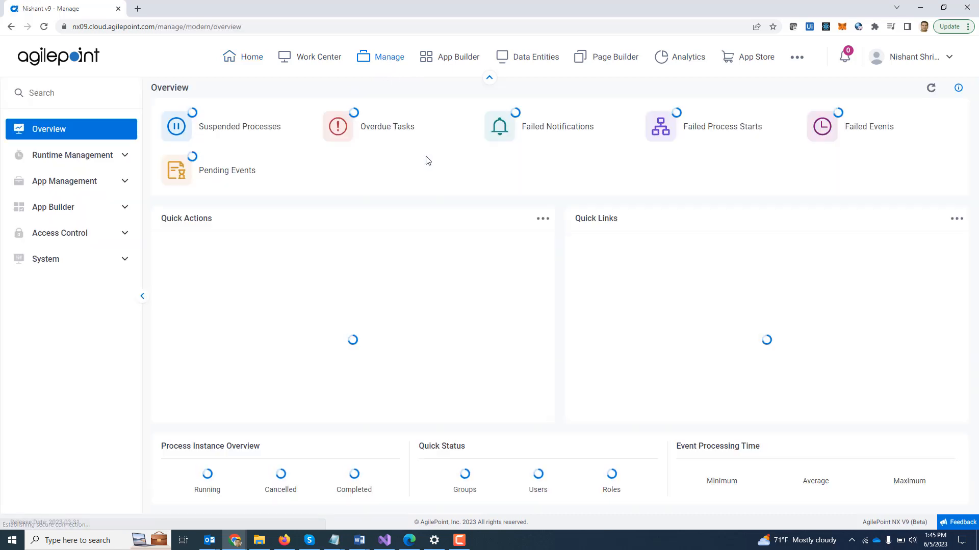
{"action": "left_click", "coordinate": [65, 207]}
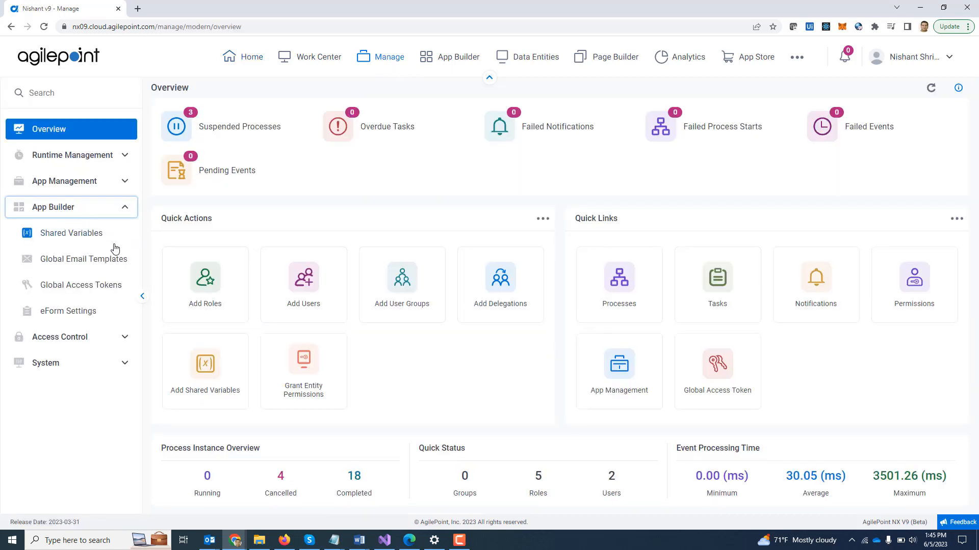
{"action": "left_click", "coordinate": [97, 285]}
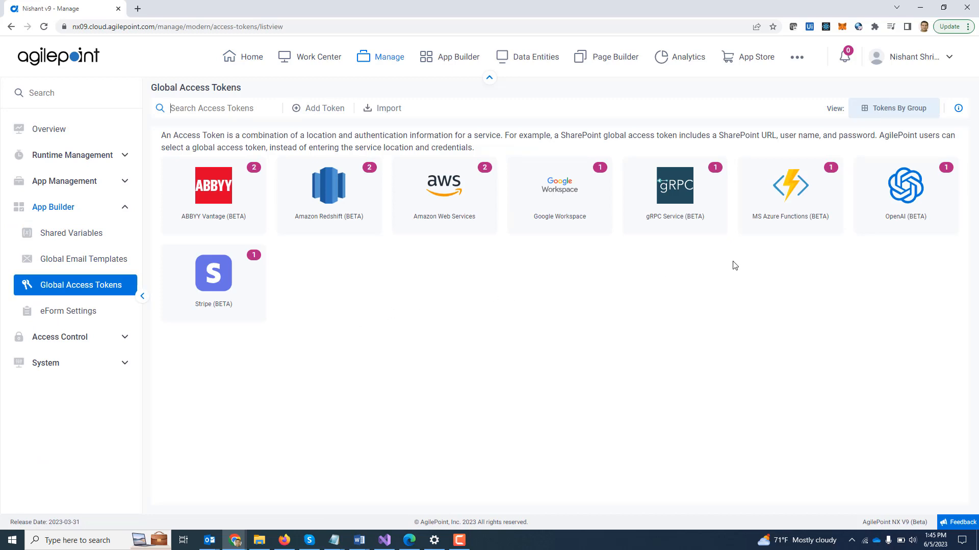
- Begin a new MS Azure Functions (BETA) global access token and name it "Azure function demo"
{"action": "left_click", "coordinate": [320, 113]}
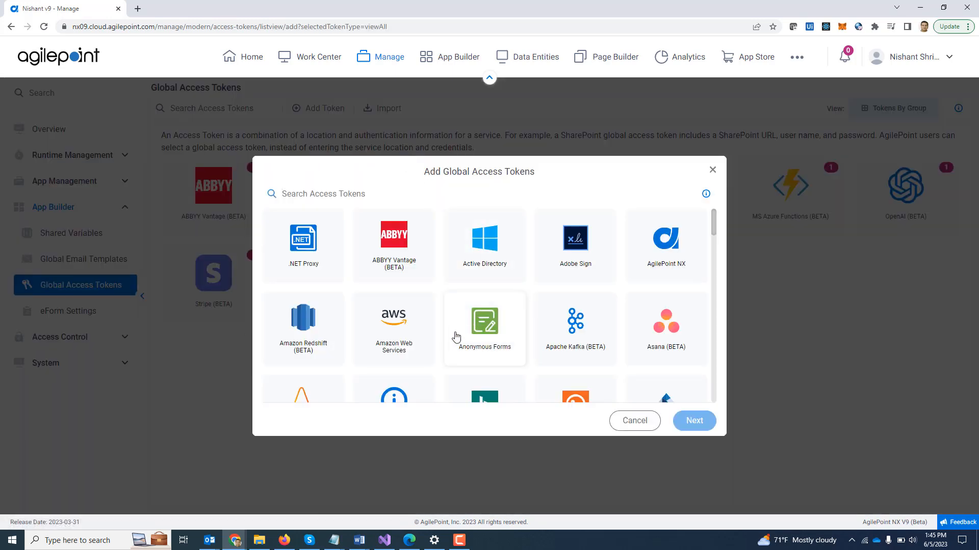
{"action": "type", "text": "azure"}
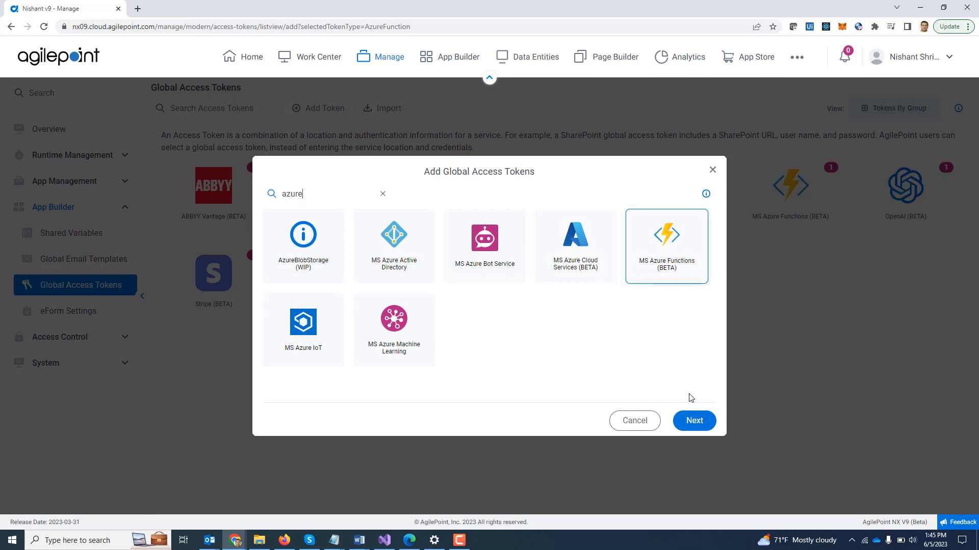
{"action": "left_click", "coordinate": [694, 421]}
{"action": "left_click", "coordinate": [349, 227]}
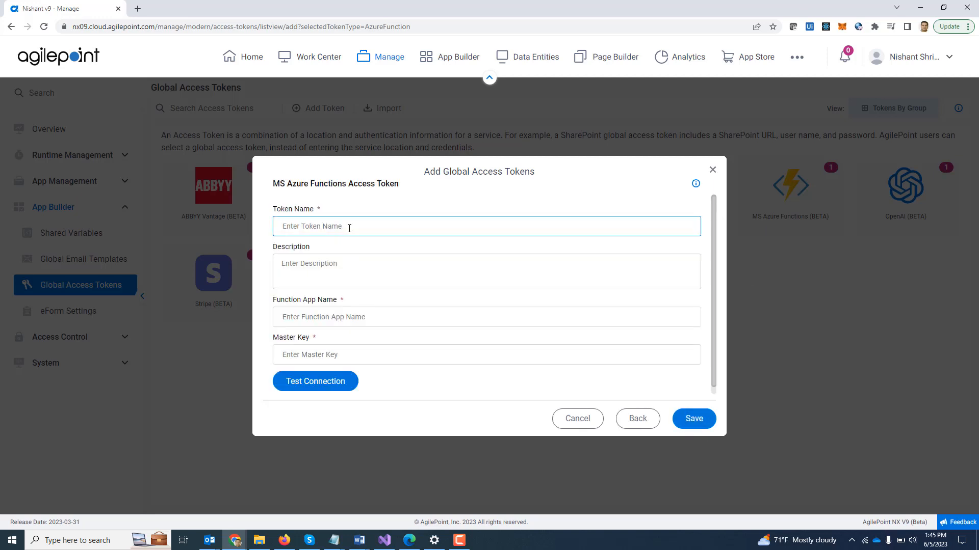
{"action": "type", "text": "Azure "}
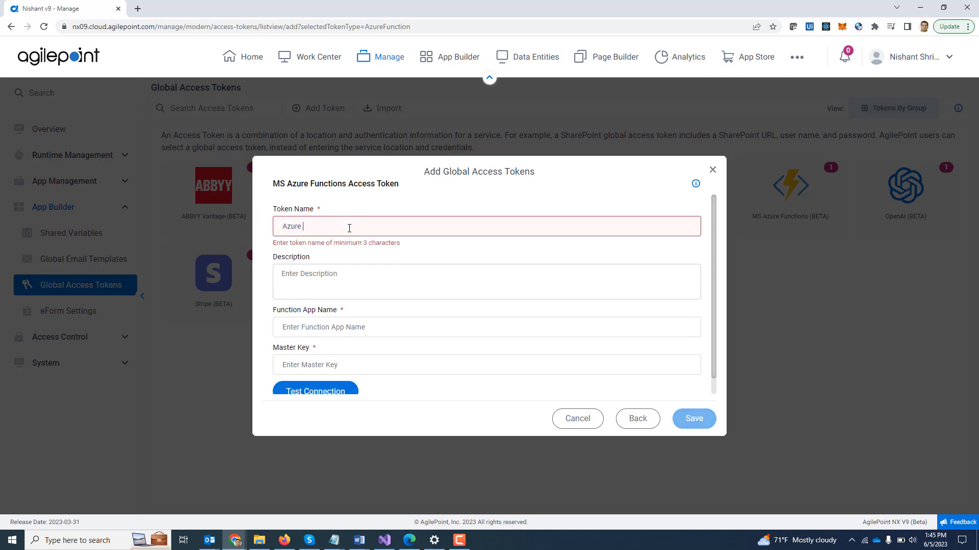
{"action": "type", "text": "function demo"}
- Copy the function app name predictscore from the Azure portal into the token's Function App Name in AgilePoint
{"action": "left_click", "coordinate": [357, 327]}
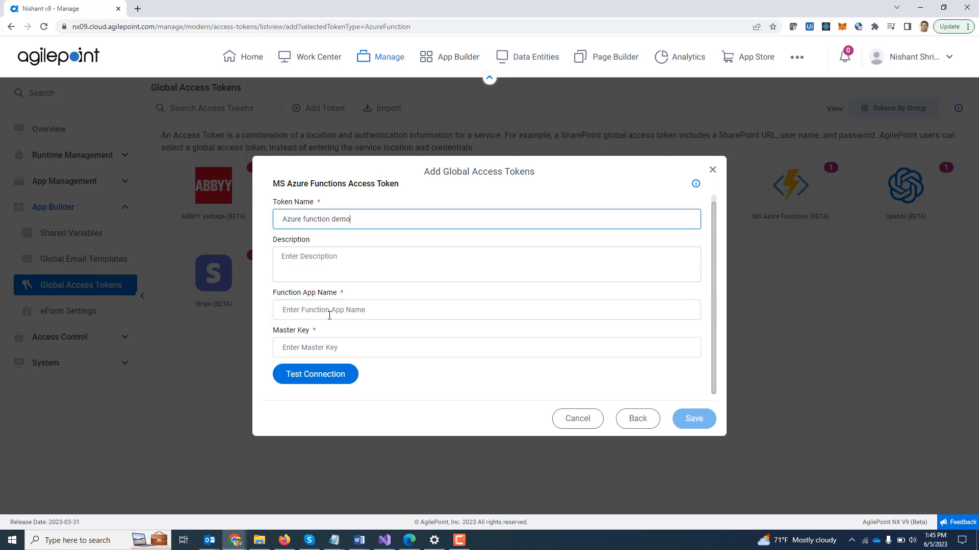
{"action": "mouse_move", "coordinate": [239, 542]}
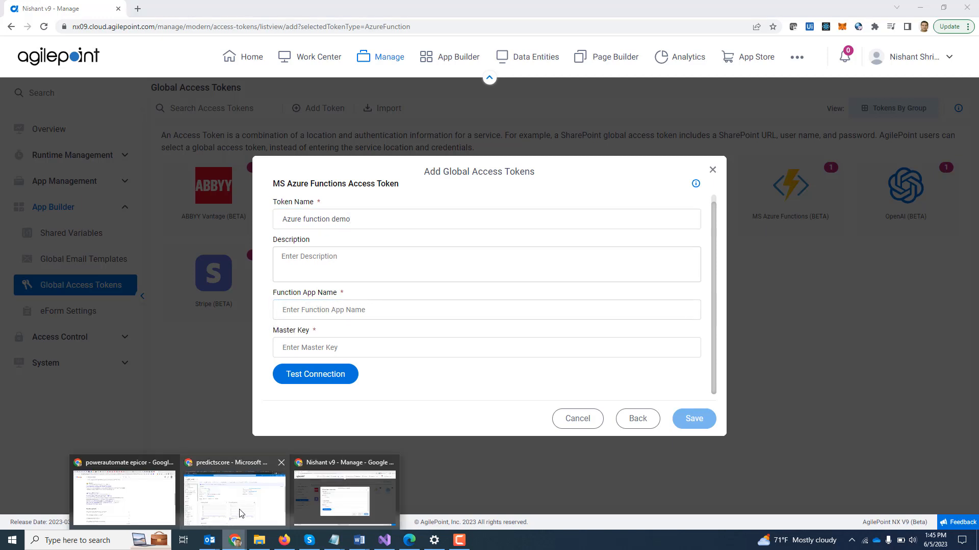
{"action": "left_click", "coordinate": [242, 512]}
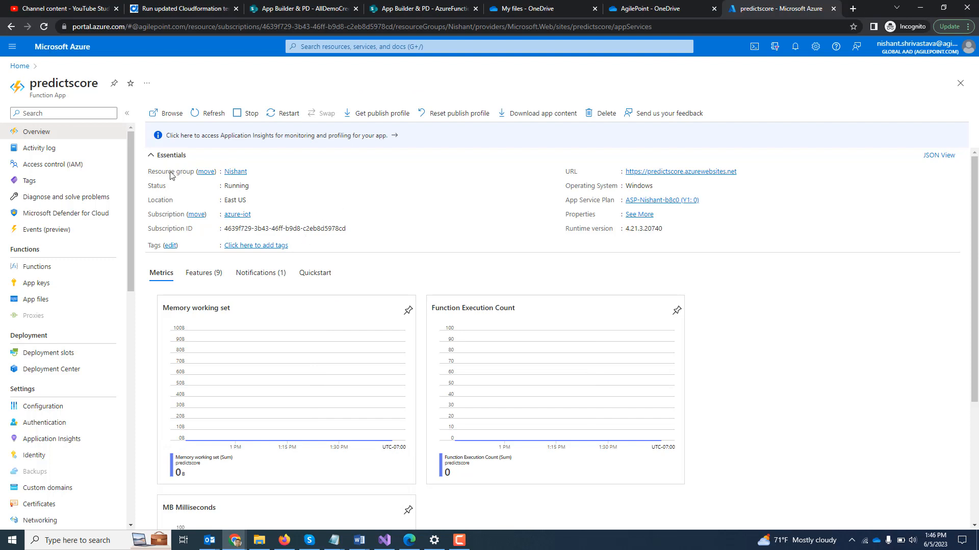
{"action": "left_click_drag", "start_coordinate": [99, 84], "coordinate": [30, 85]}
{"action": "key", "text": "ctrl+c"}
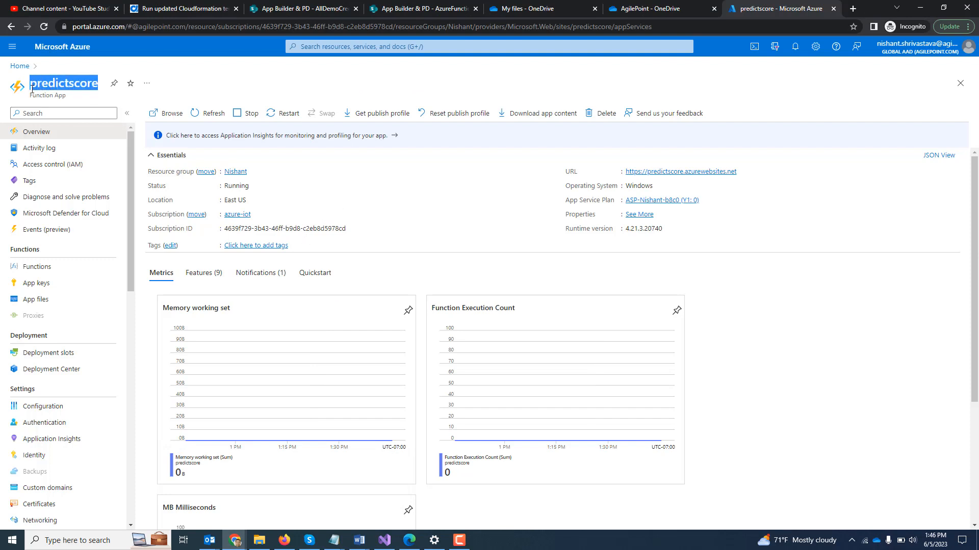
{"action": "key", "text": "alt+Tab"}
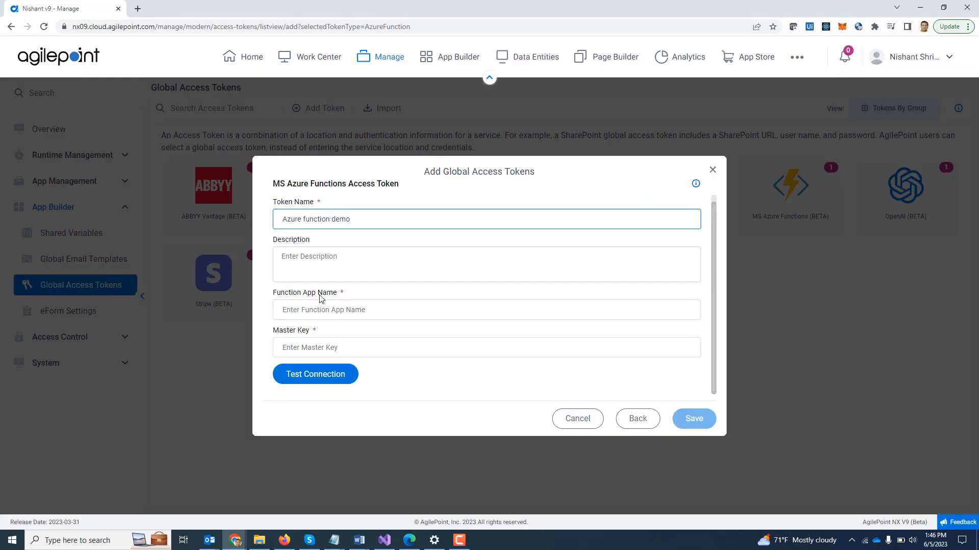
{"action": "left_click", "coordinate": [320, 310]}
{"action": "key", "text": "ctrl+v"}
- Copy the function app's _master host key from the Azure portal and paste it as the token's Master Key in AgilePoint
{"action": "left_click", "coordinate": [376, 346]}
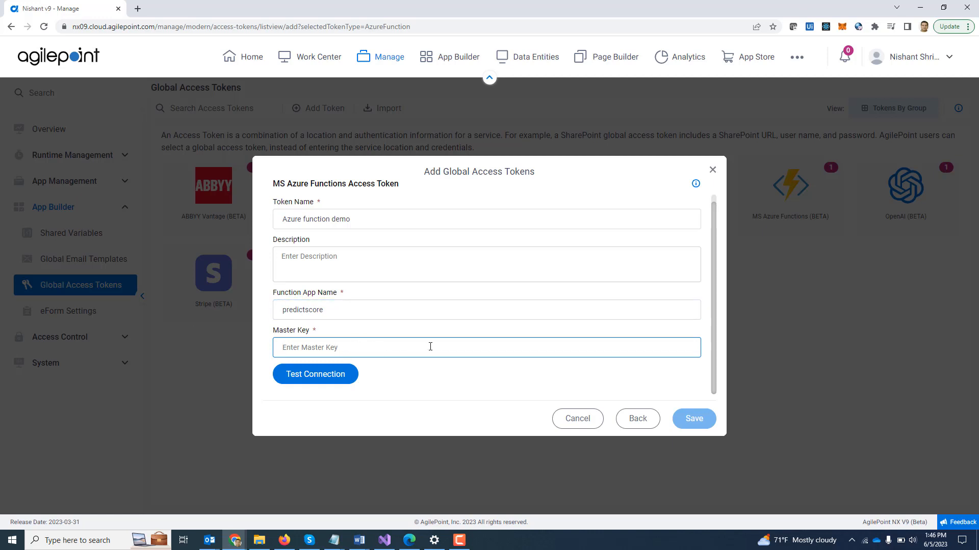
{"action": "key", "text": "alt+Tab"}
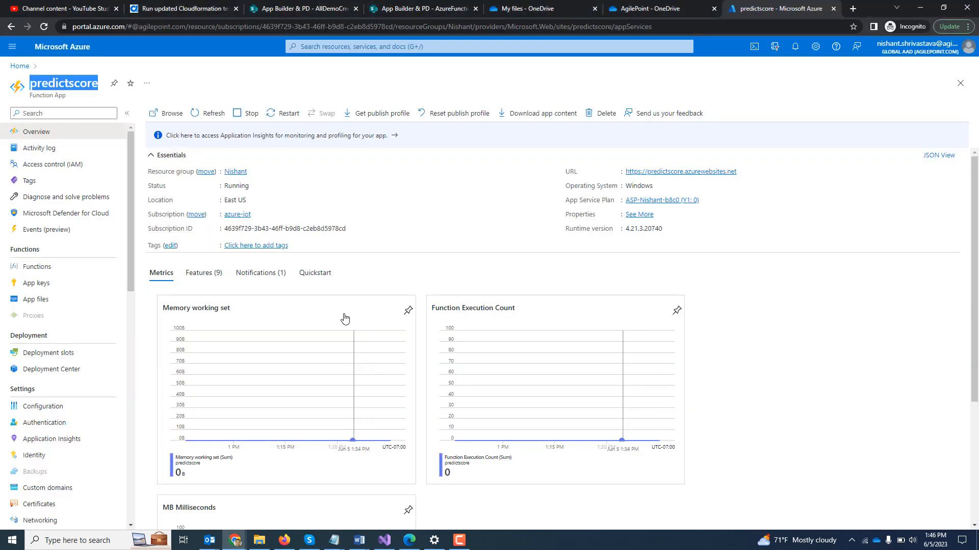
{"action": "left_click", "coordinate": [37, 284]}
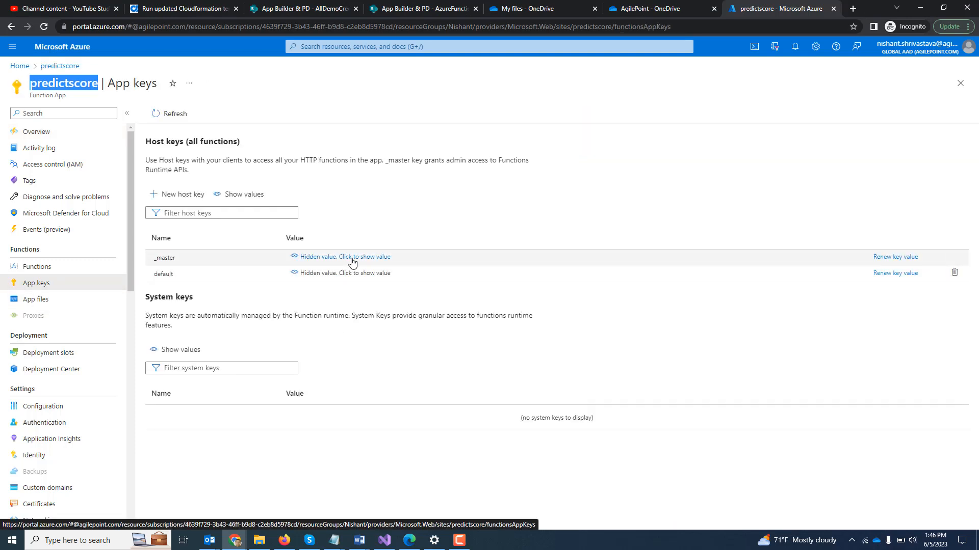
{"action": "left_click", "coordinate": [352, 260]}
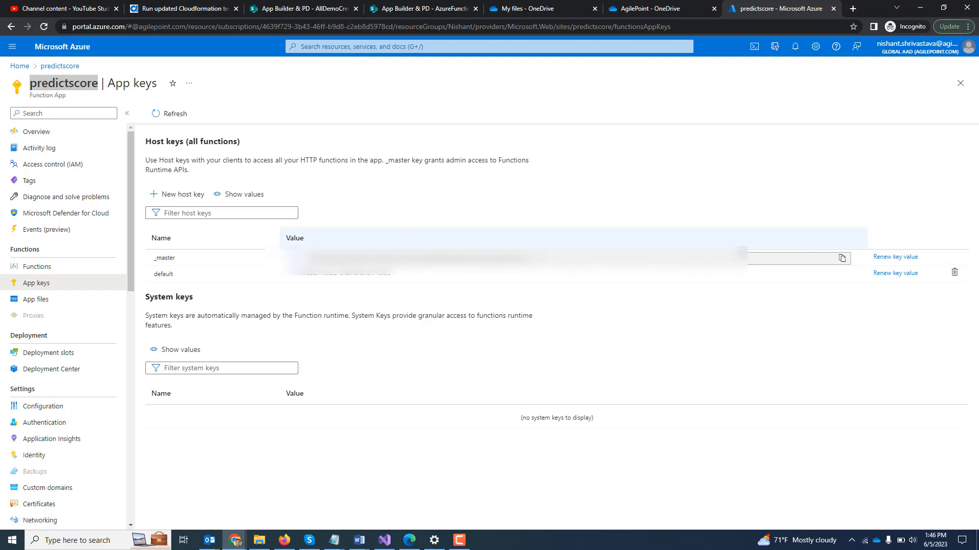
{"action": "left_click", "coordinate": [841, 258]}
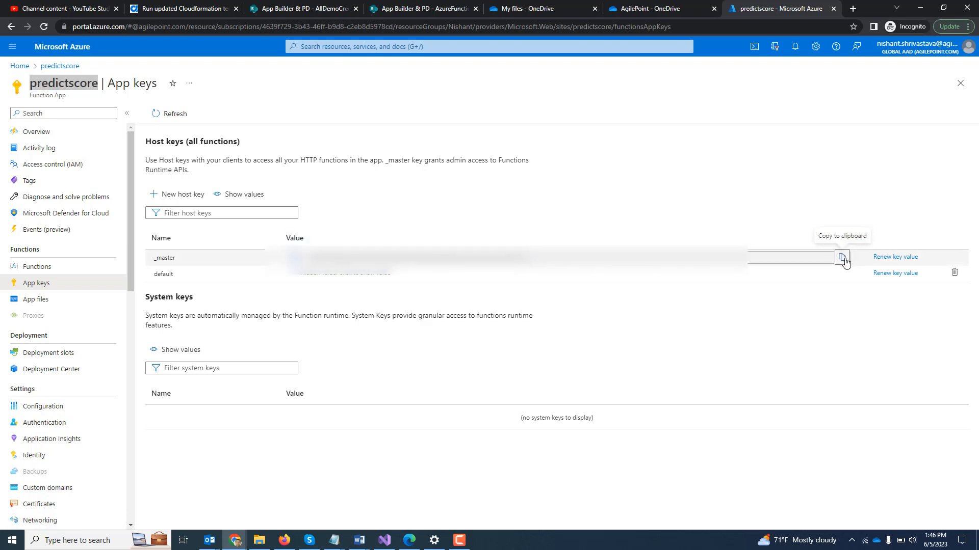
{"action": "key", "text": "alt+Tab"}
{"action": "key", "text": "ctrl+v"}
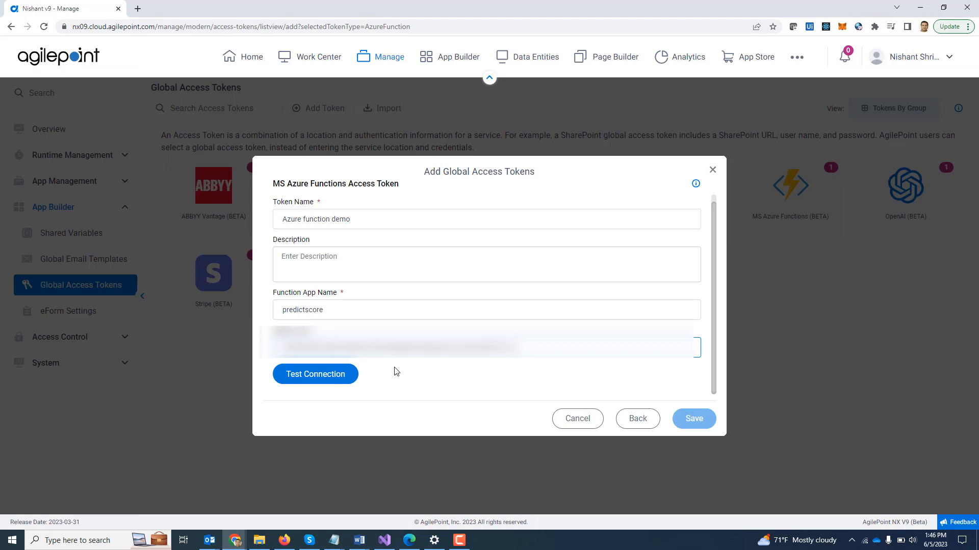
- Test the access token's connection and close the token form without saving
{"action": "left_click", "coordinate": [315, 380]}
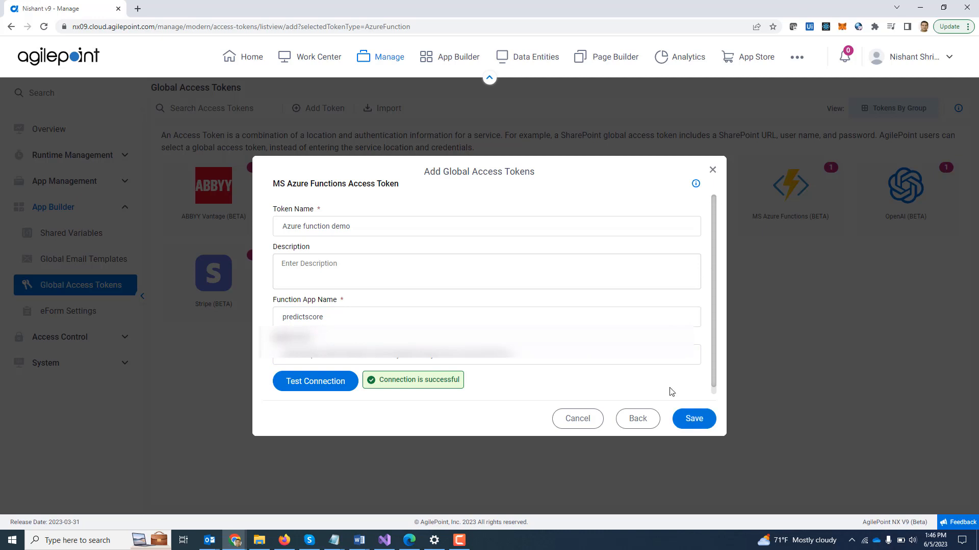
{"action": "left_click", "coordinate": [712, 172]}
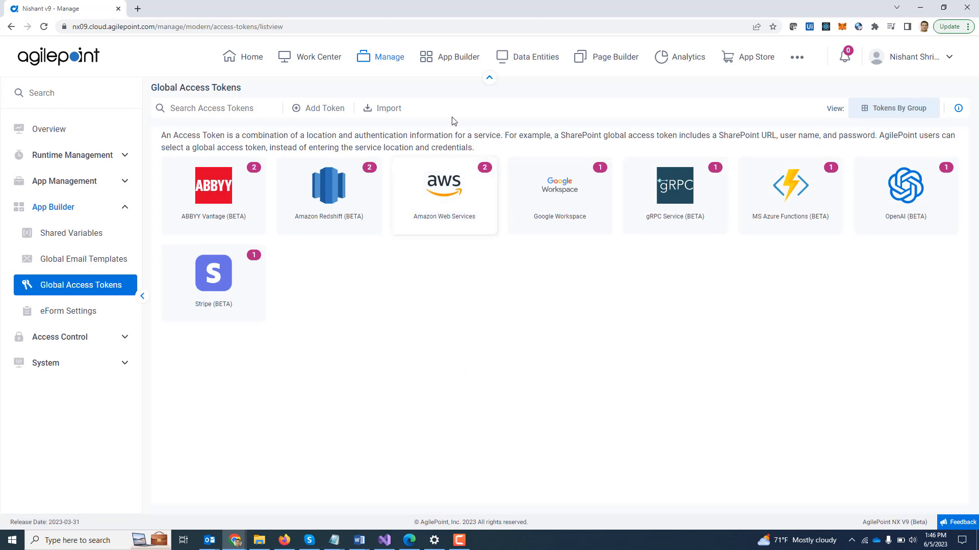
- Open the MSAzureFunctions_V9_Demo app from the recent apps in App Builder
{"action": "left_click", "coordinate": [457, 60]}
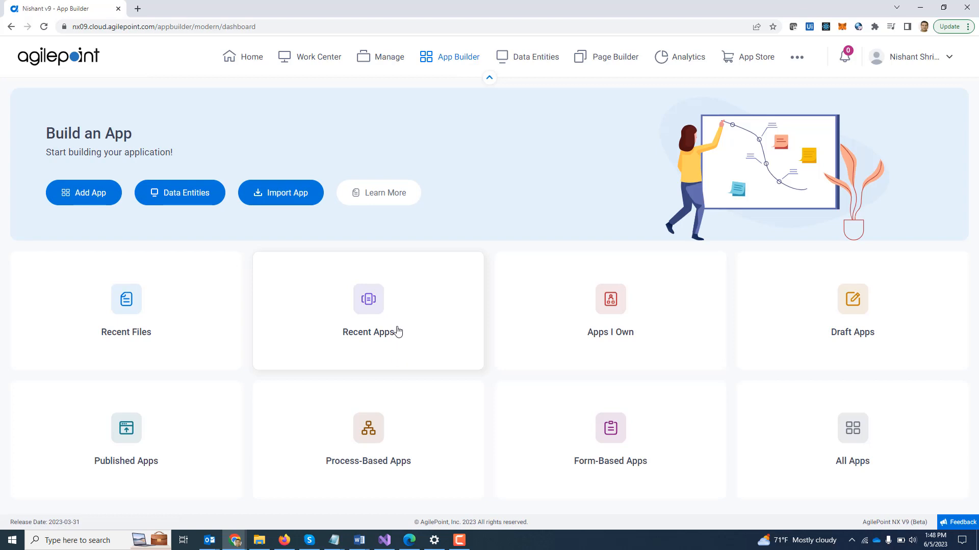
{"action": "left_click", "coordinate": [398, 331]}
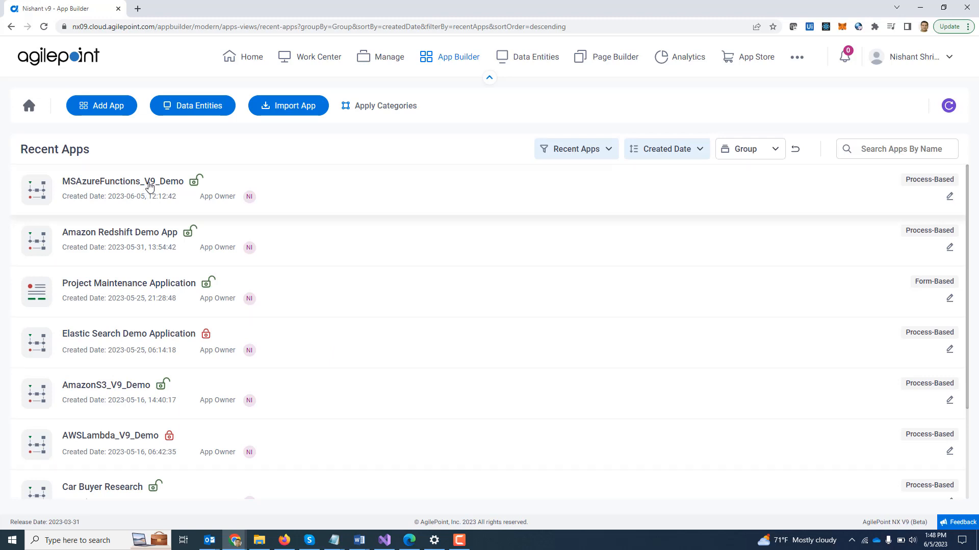
{"action": "left_click", "coordinate": [149, 188]}
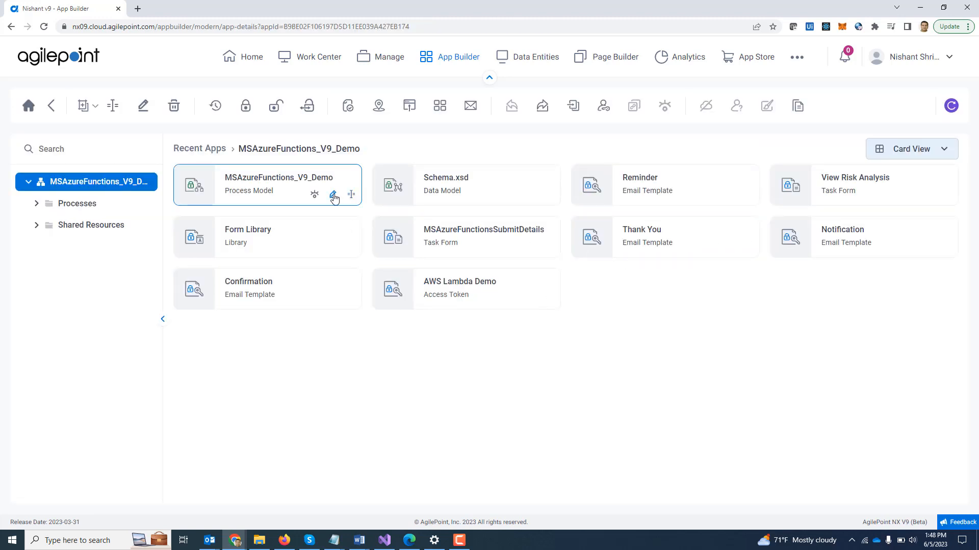
- Open the MSAzureFunctions_V9_Demo process model for editing and show the MS Azure Functions activities in the activity library
{"action": "left_click", "coordinate": [333, 195]}
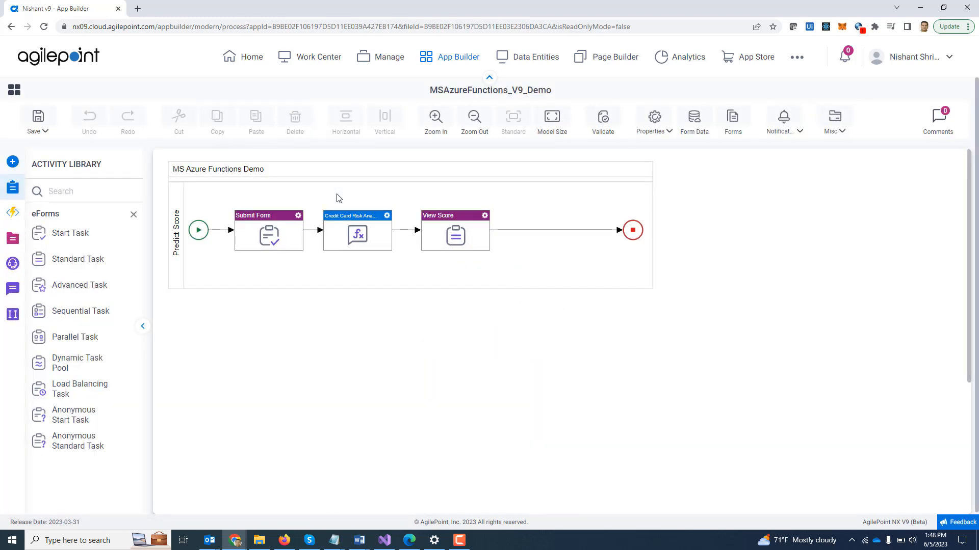
{"action": "left_click", "coordinate": [13, 214]}
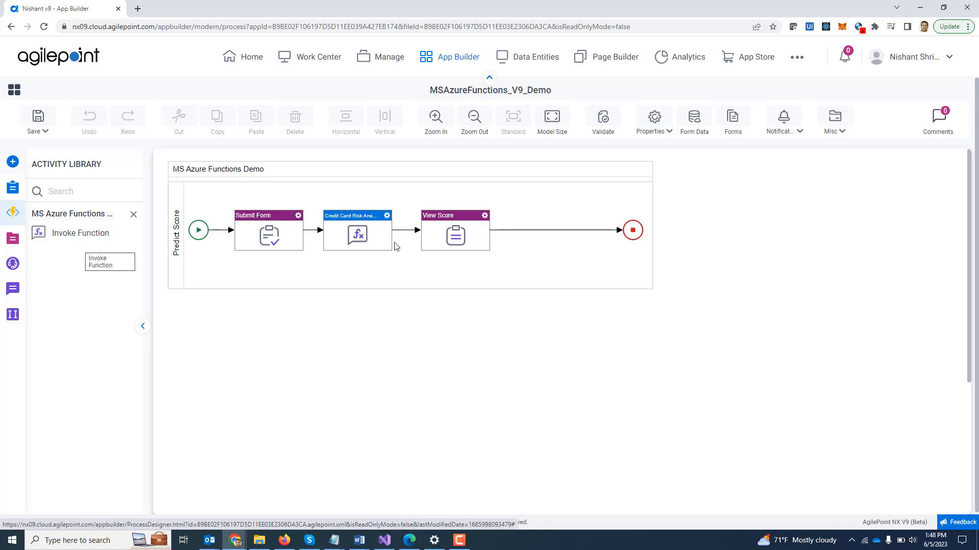
- In the Credit Card Risk Analysis activity's function configuration, choose the MSAzureFunctions-v9-Demo (Global) token and check the available options for the PredictScore function
{"action": "double_click", "coordinate": [366, 236]}
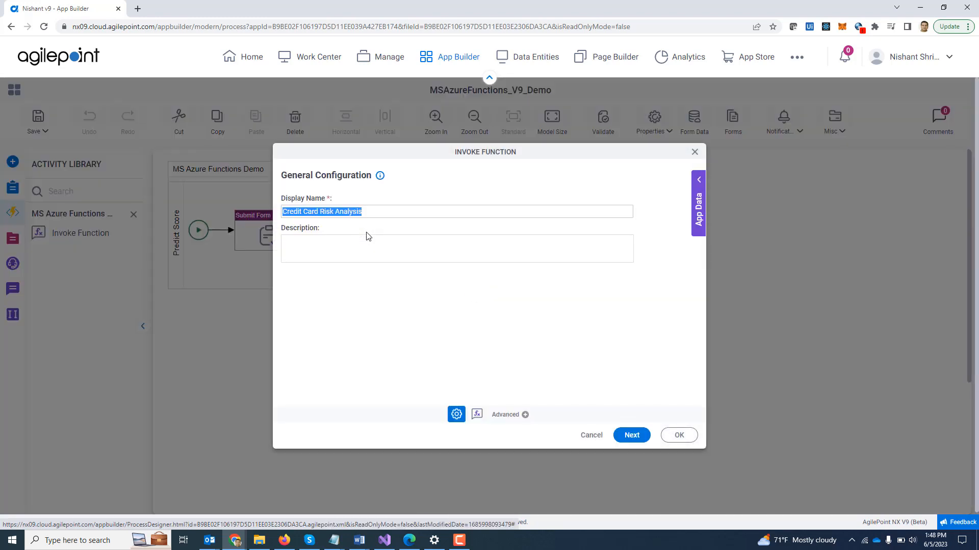
{"action": "left_click", "coordinate": [632, 435]}
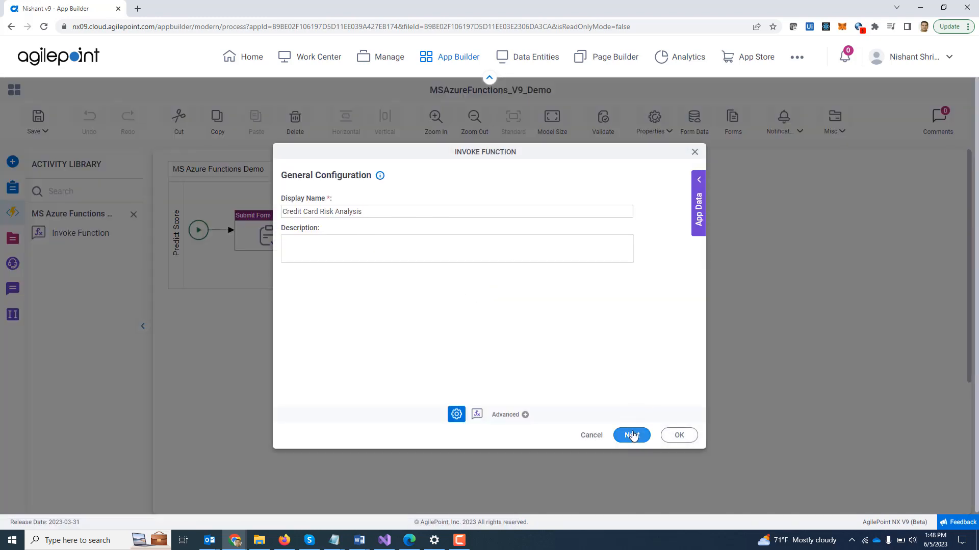
{"action": "left_click", "coordinate": [632, 214]}
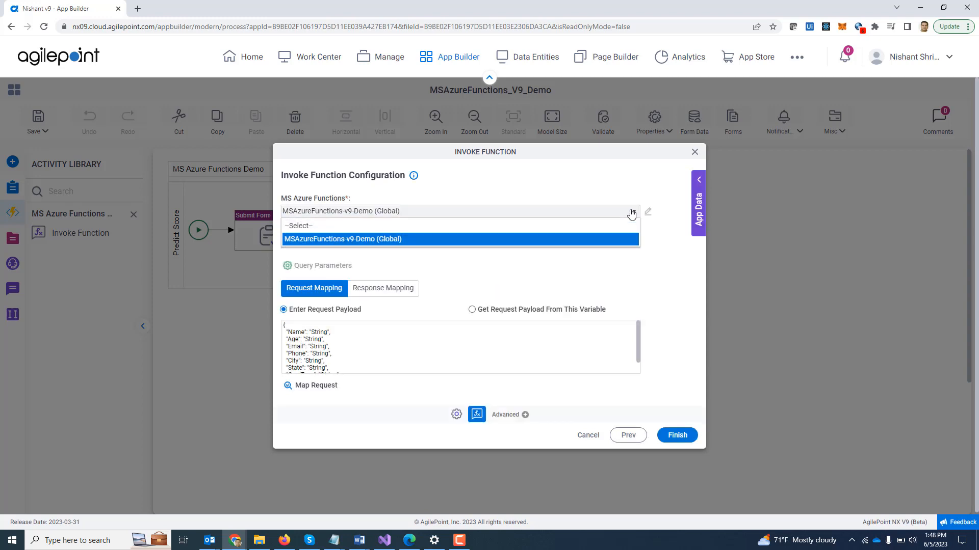
{"action": "left_click", "coordinate": [606, 239]}
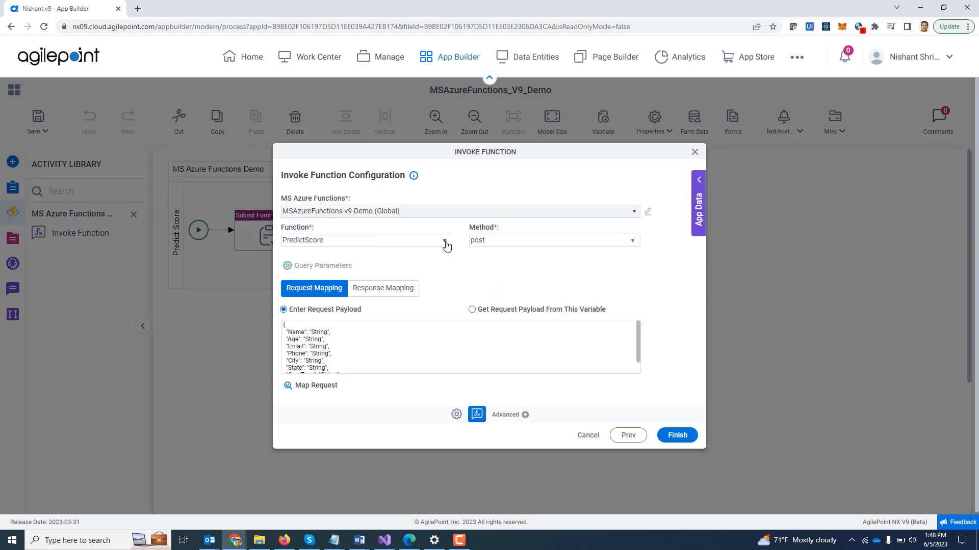
{"action": "left_click", "coordinate": [445, 243]}
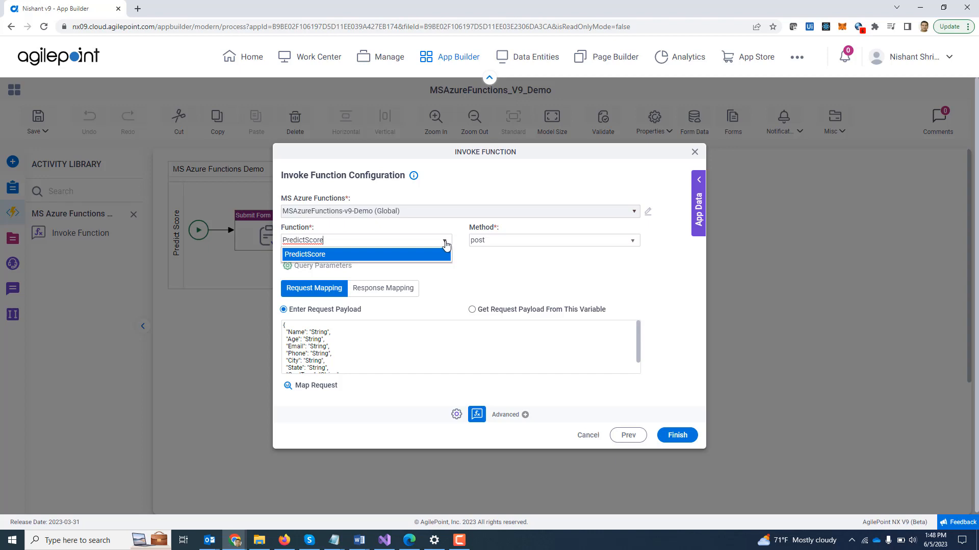
{"action": "left_click", "coordinate": [445, 244]}
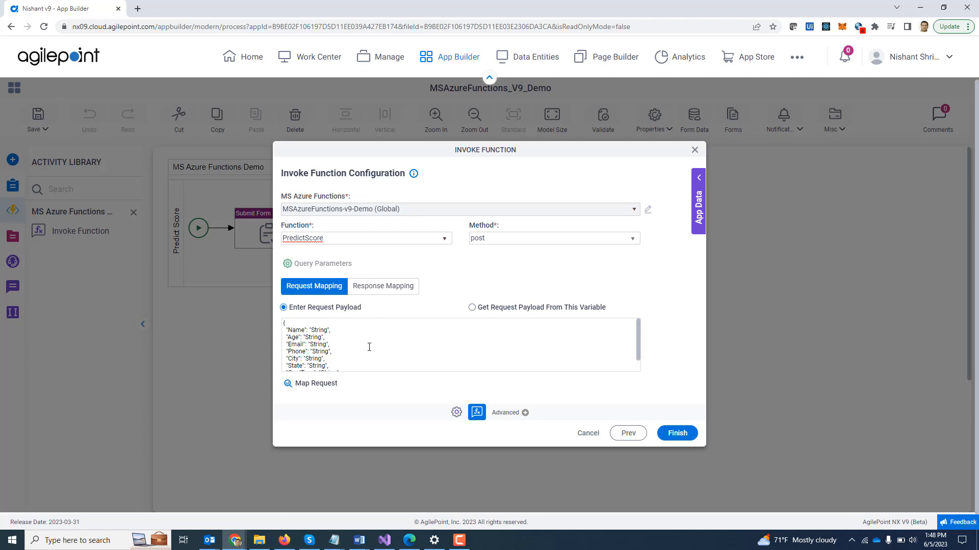
- Review the activity's request payload and how the form fields map to the request data, and return to the function configuration
{"action": "scroll", "coordinate": [369, 347], "scroll_direction": "down", "scroll_amount": 3}
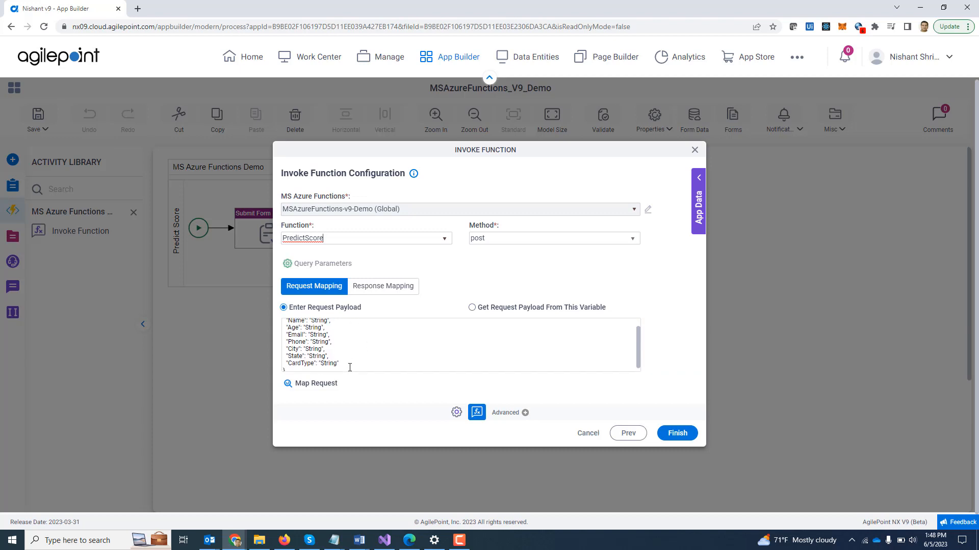
{"action": "left_click", "coordinate": [316, 383]}
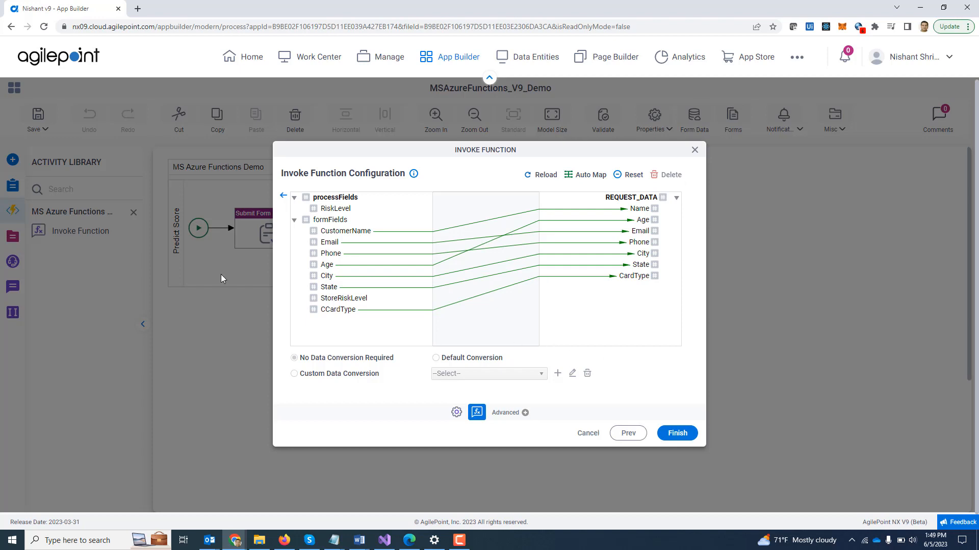
{"action": "left_click", "coordinate": [284, 196]}
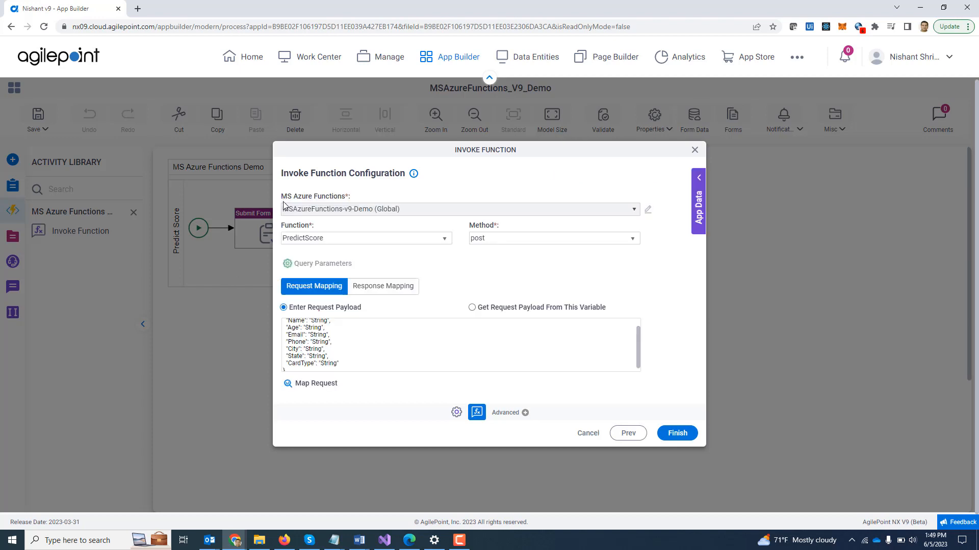
- Review the activity's response payload and the riskLevel response mapping, and close the activity configuration without saving
{"action": "left_click", "coordinate": [372, 286]}
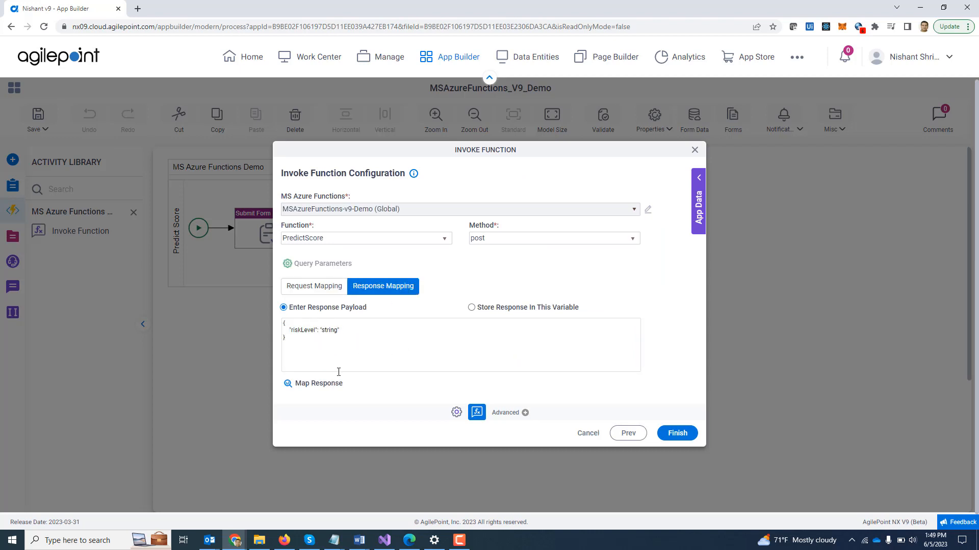
{"action": "left_click", "coordinate": [319, 383]}
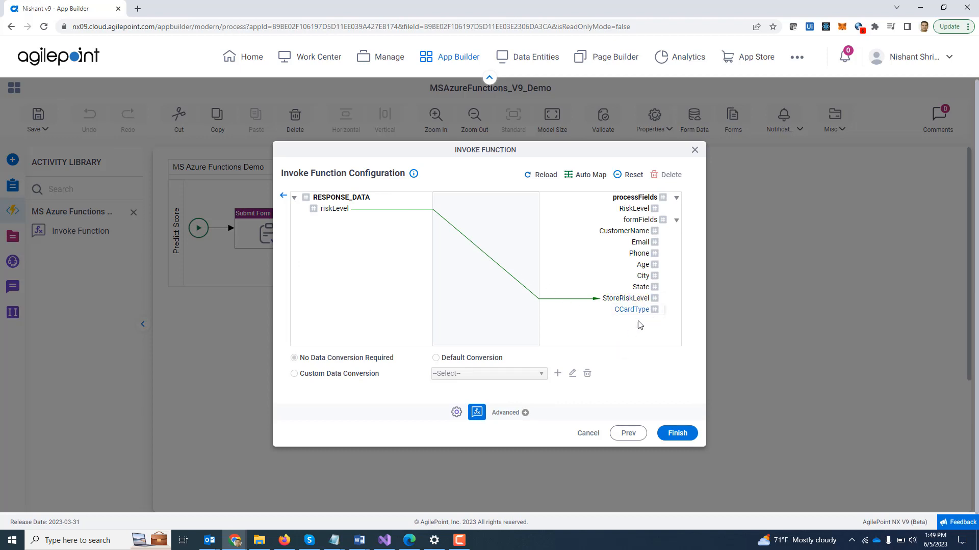
{"action": "left_click", "coordinate": [280, 197]}
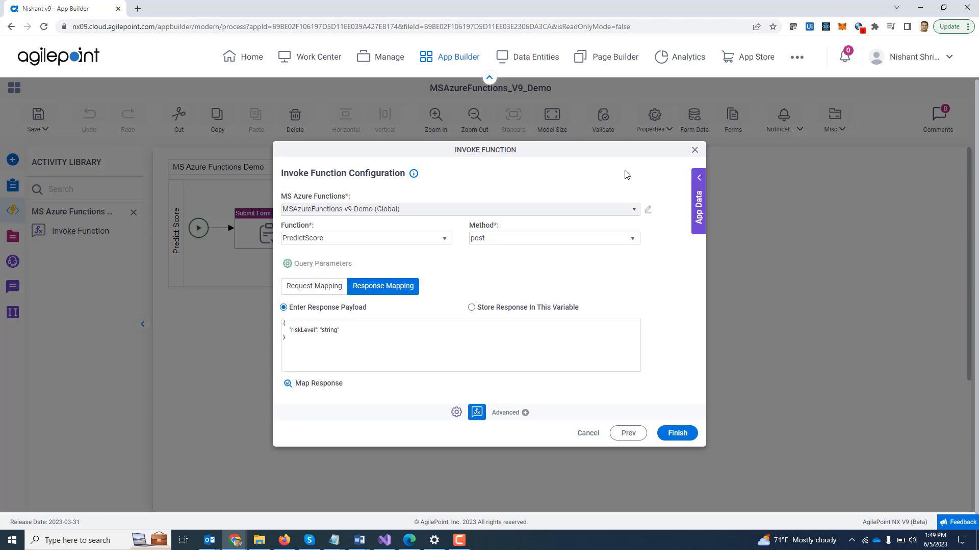
{"action": "left_click", "coordinate": [694, 151]}
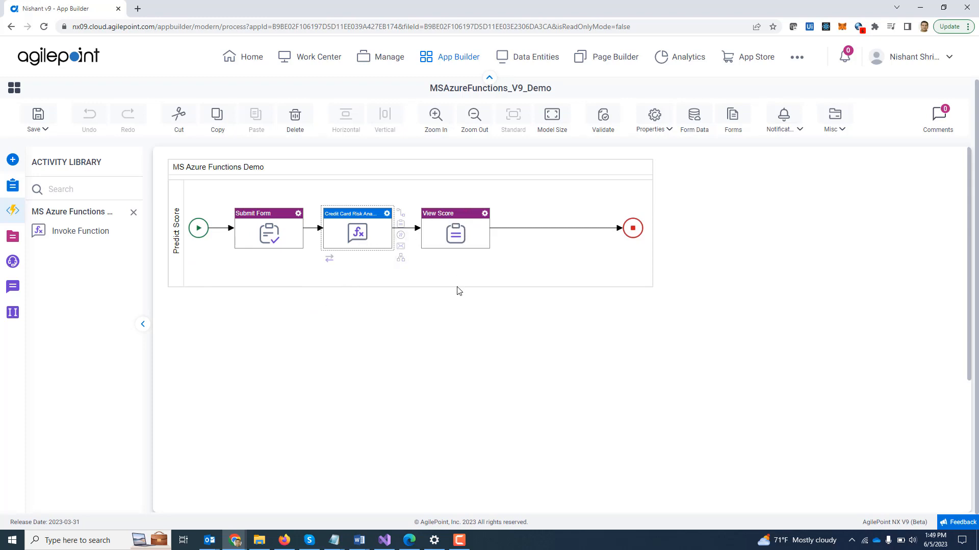
- Start the MSAzureFunctions_V9_Demo app from My Apps in the Work Center
{"action": "left_click", "coordinate": [319, 58]}
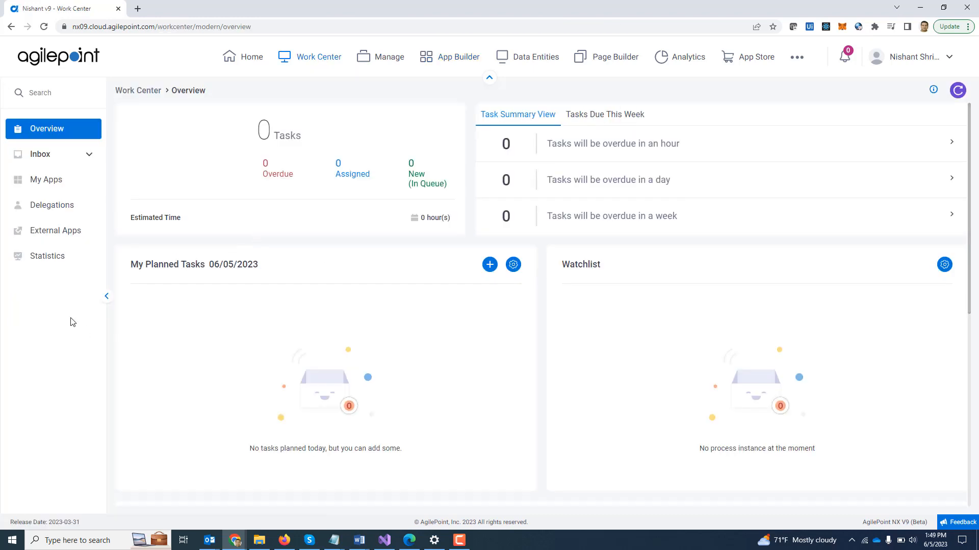
{"action": "left_click", "coordinate": [51, 182]}
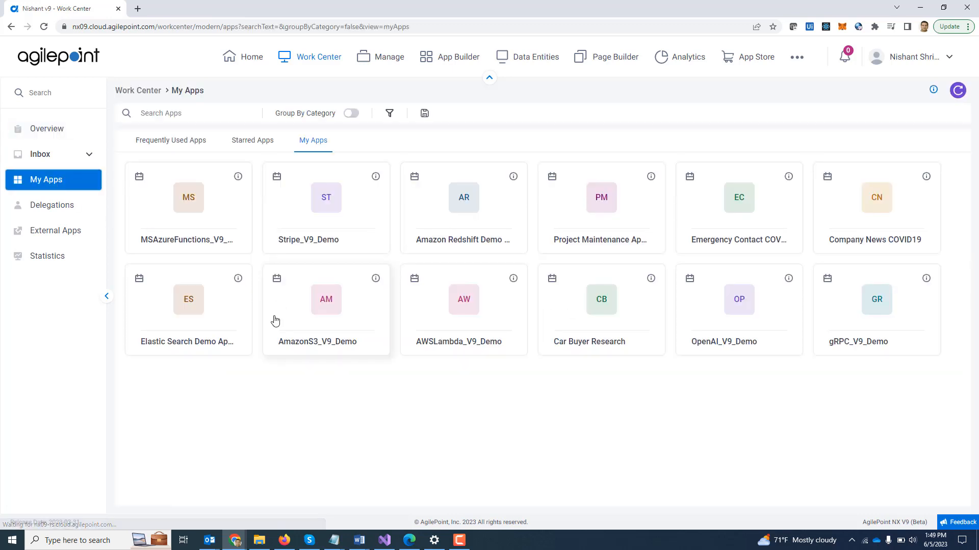
{"action": "left_click", "coordinate": [192, 211]}
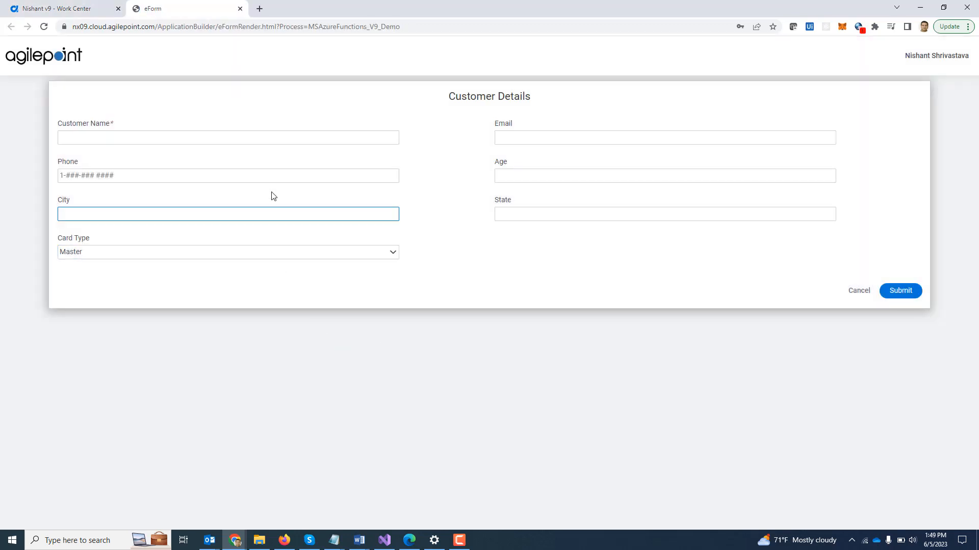
- Fill in the customer's full name, e-mail address and phone number, and set the age to 17
{"action": "left_click", "coordinate": [267, 138]}
{"action": "type", "text": "Stev"}
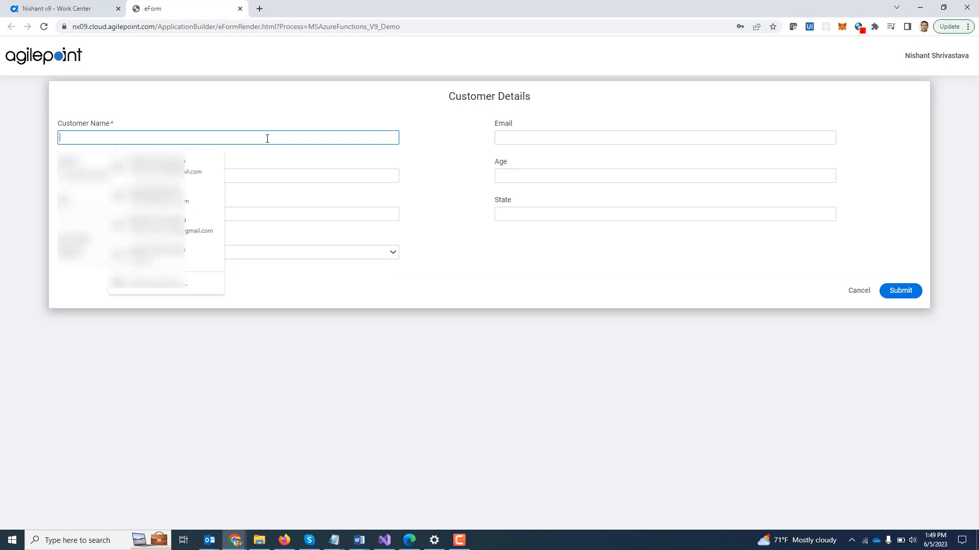
{"action": "type", "text": "e"}
{"action": "left_click", "coordinate": [151, 159]}
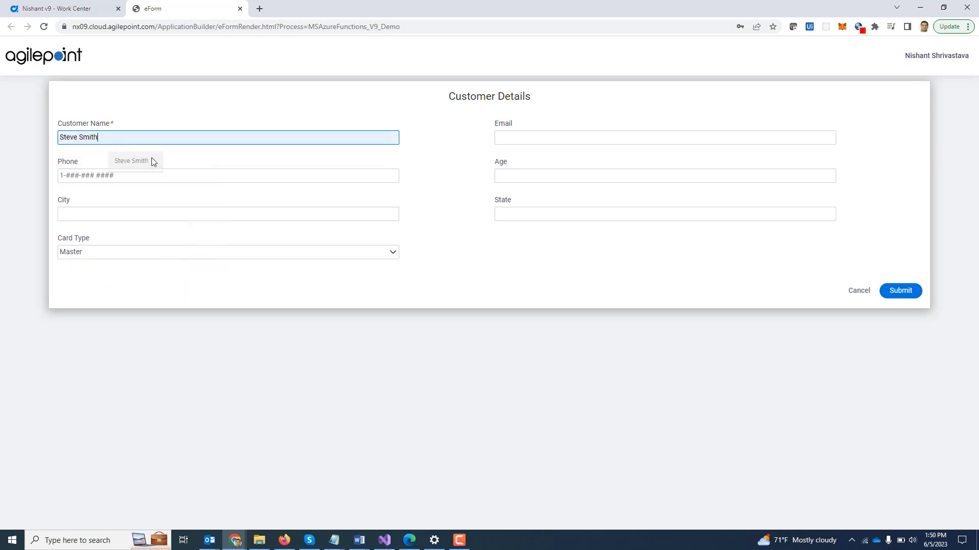
{"action": "left_click", "coordinate": [515, 134]}
{"action": "type", "text": "s"}
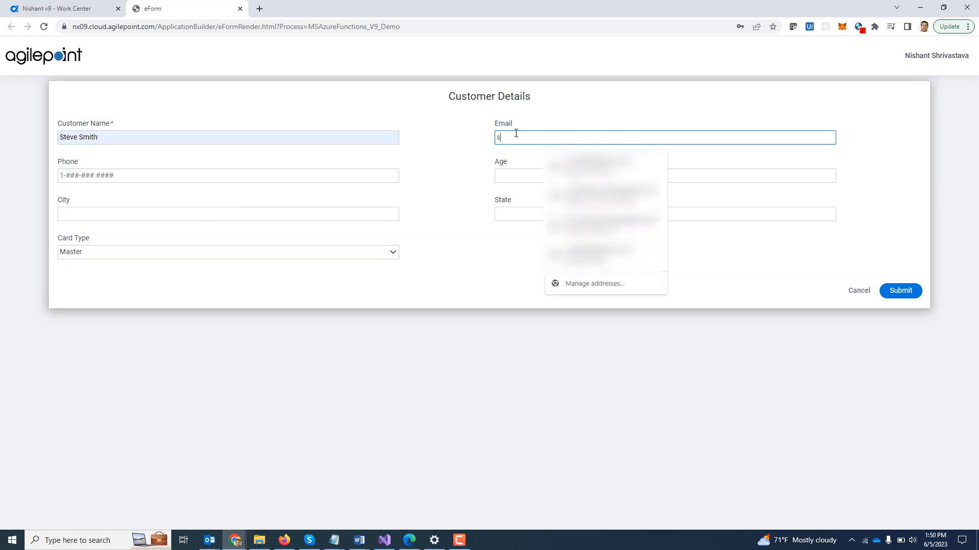
{"action": "type", "text": "@g.com"}
{"action": "key", "text": "Tab"}
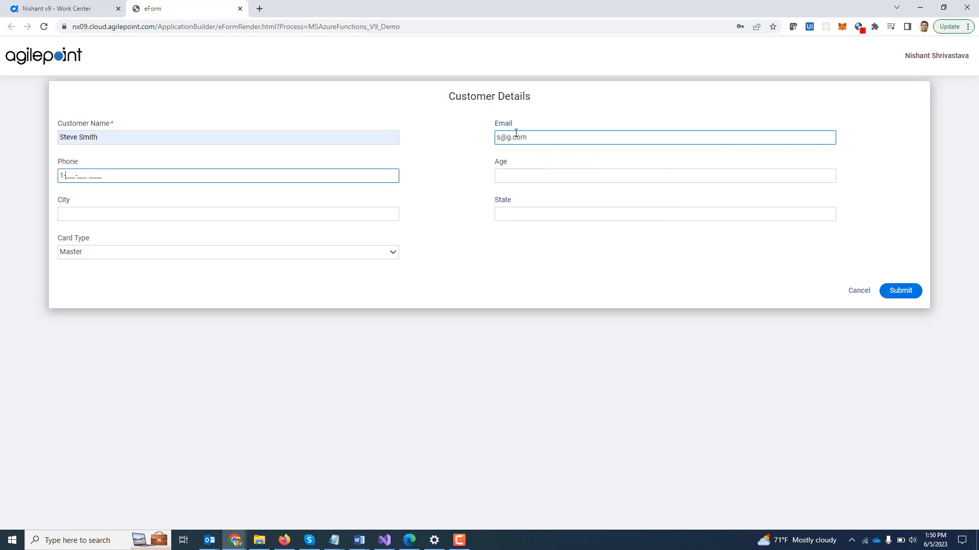
{"action": "type", "text": "1-111-111 1111"}
{"action": "key", "text": "Tab"}
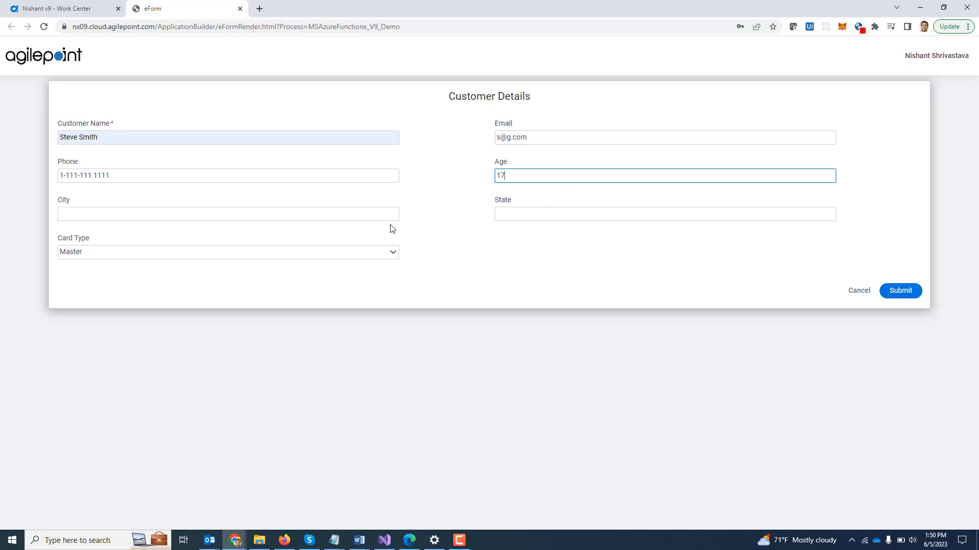
- Set the city to San Jose, the state to CA and the card type to Visa, and submit the customer details form
{"action": "left_click", "coordinate": [368, 214]}
{"action": "type", "text": "San"}
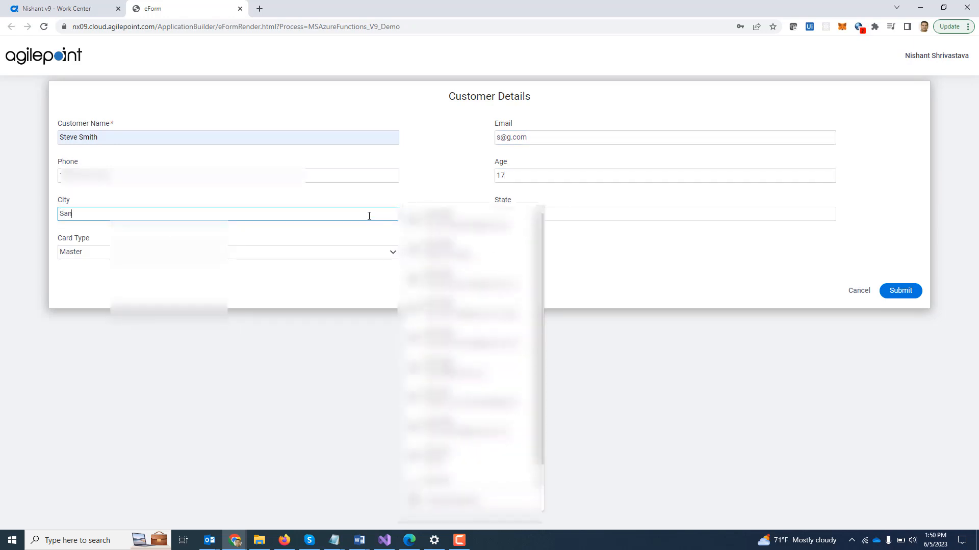
{"action": "left_click", "coordinate": [474, 220]}
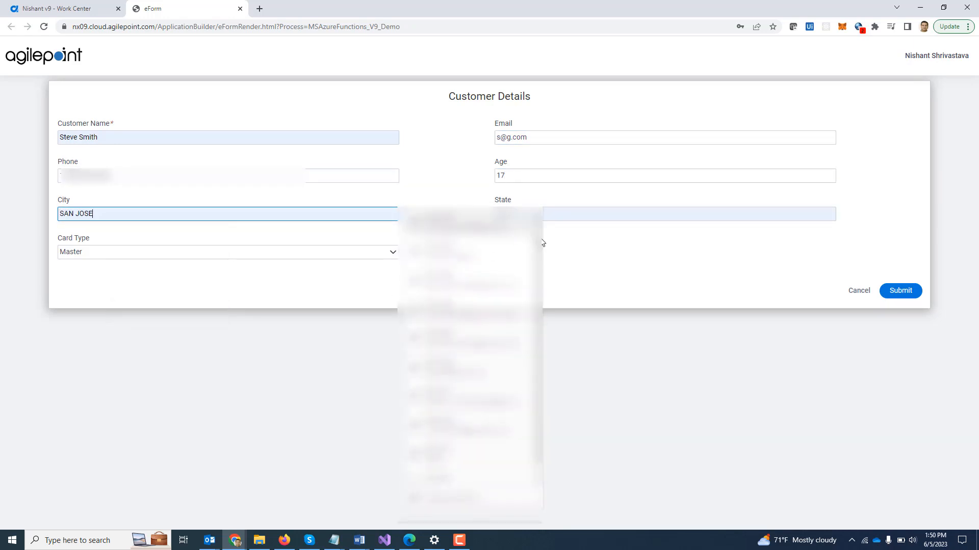
{"action": "left_click", "coordinate": [344, 256]}
{"action": "left_click", "coordinate": [297, 276]}
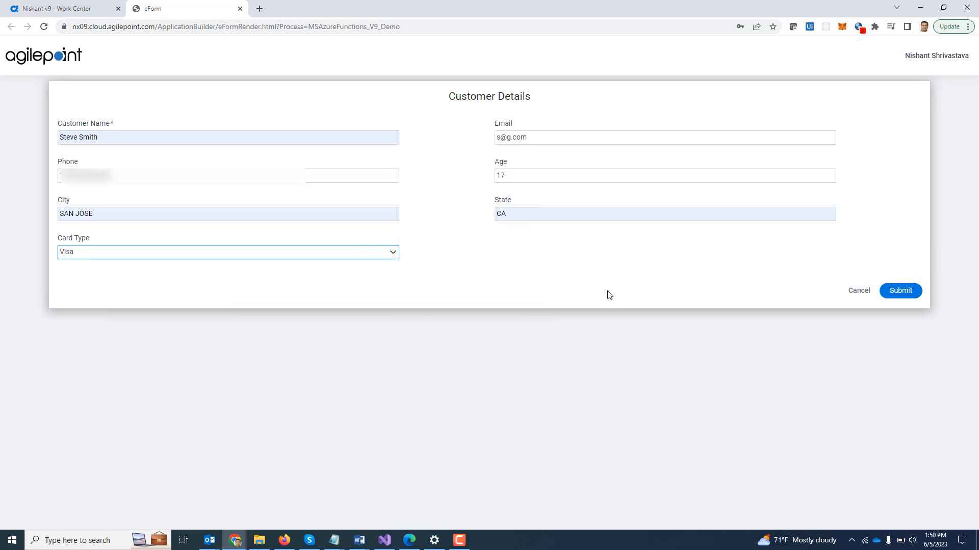
{"action": "left_click", "coordinate": [901, 298]}
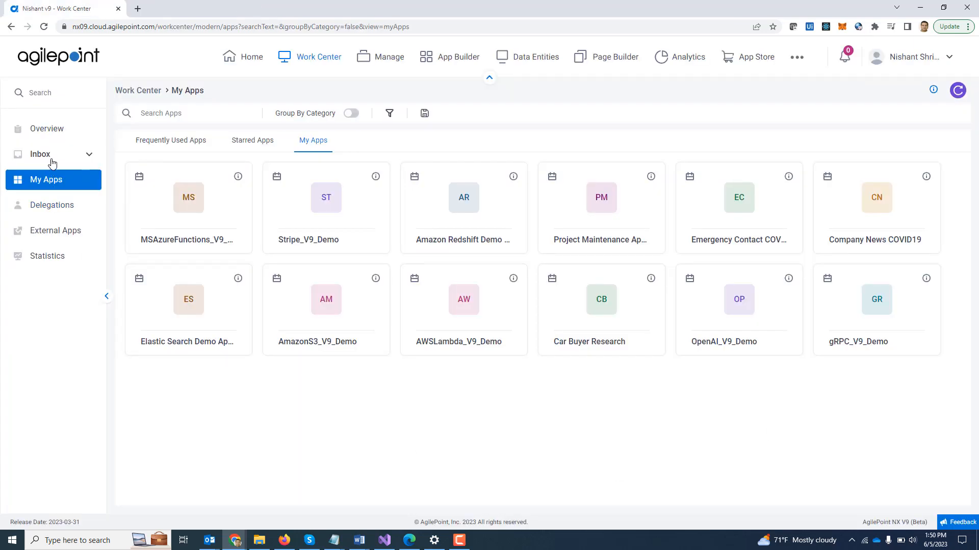
- View the process details of the assigned View Risk Analysis task in the inbox and go on to its process monitor
{"action": "left_click", "coordinate": [51, 154]}
{"action": "left_click", "coordinate": [54, 181]}
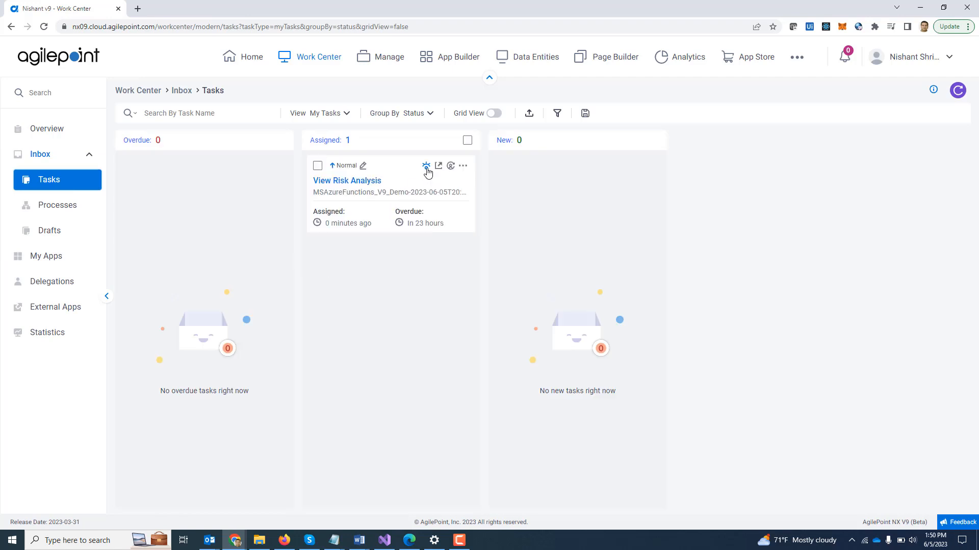
{"action": "left_click", "coordinate": [427, 167]}
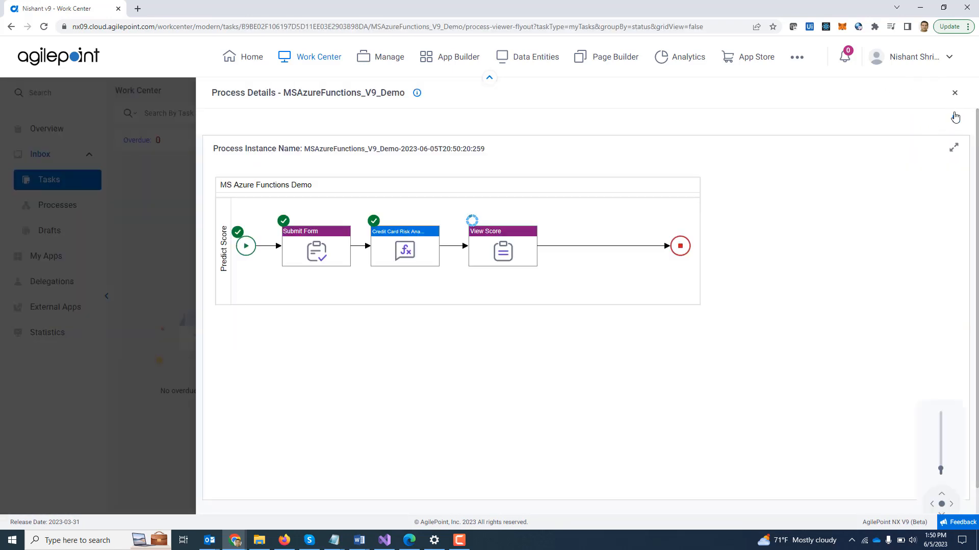
{"action": "left_click", "coordinate": [956, 120]}
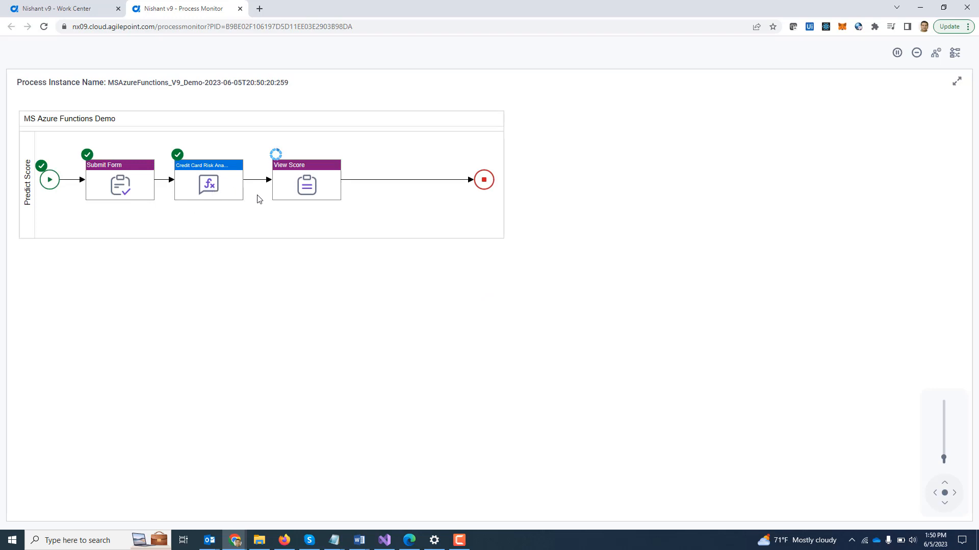
- Open the View Score activity's task form from its participant details in the process monitor
{"action": "left_click", "coordinate": [317, 184]}
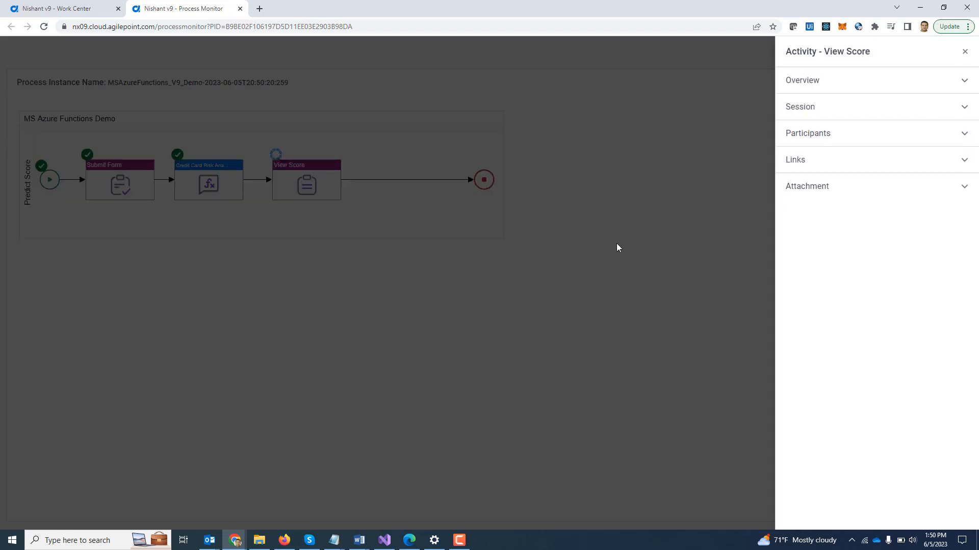
{"action": "left_click", "coordinate": [822, 137]}
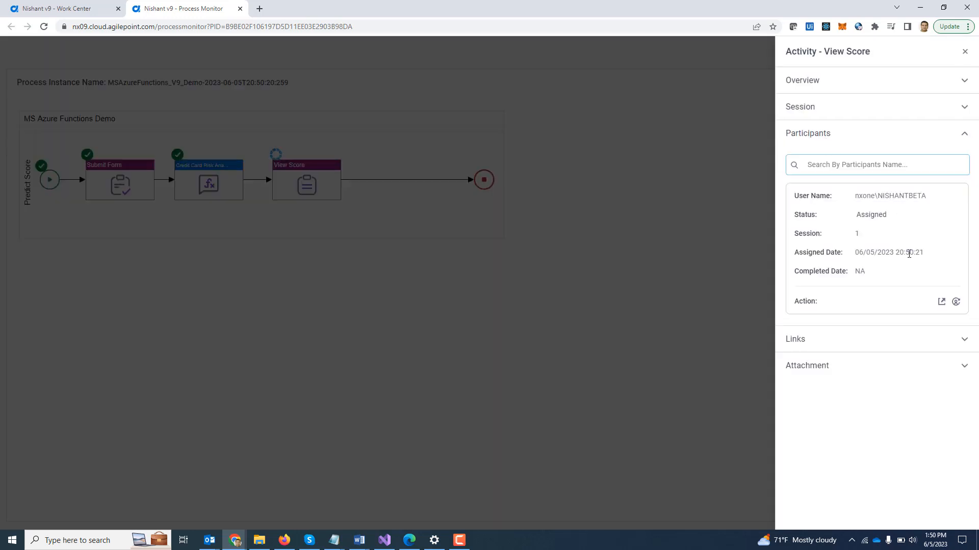
{"action": "left_click", "coordinate": [942, 302]}
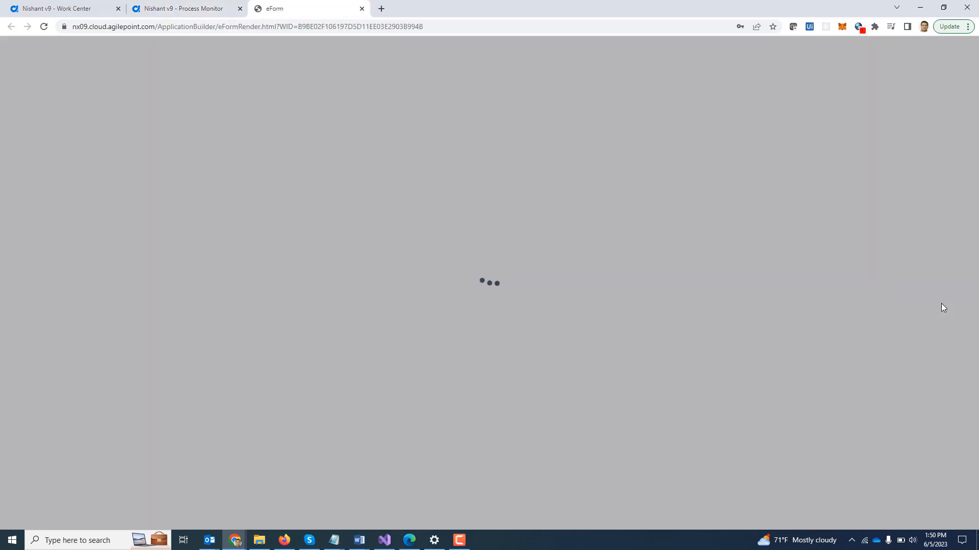